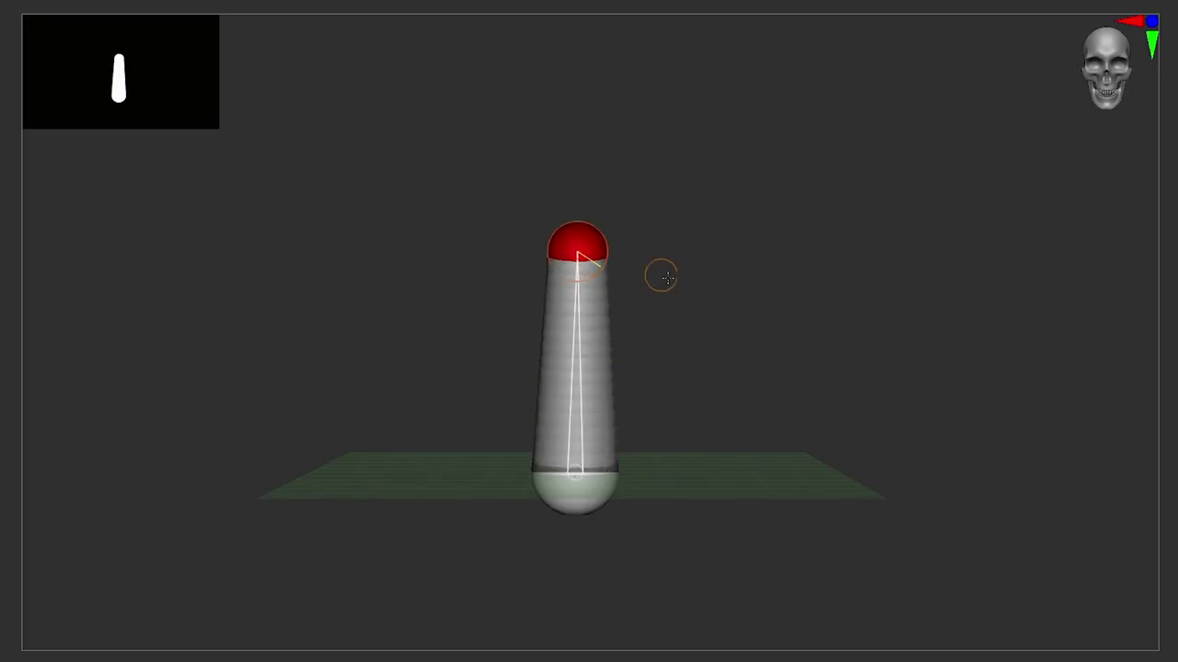
- Lengthen the ZSphere strand upward and add tip spheres, reposing the arm to bend at two elbows
mouse_move(576, 265)
mouse_down()
mouse_move(702, 263)
mouse_move(669, 365)
mouse_up()
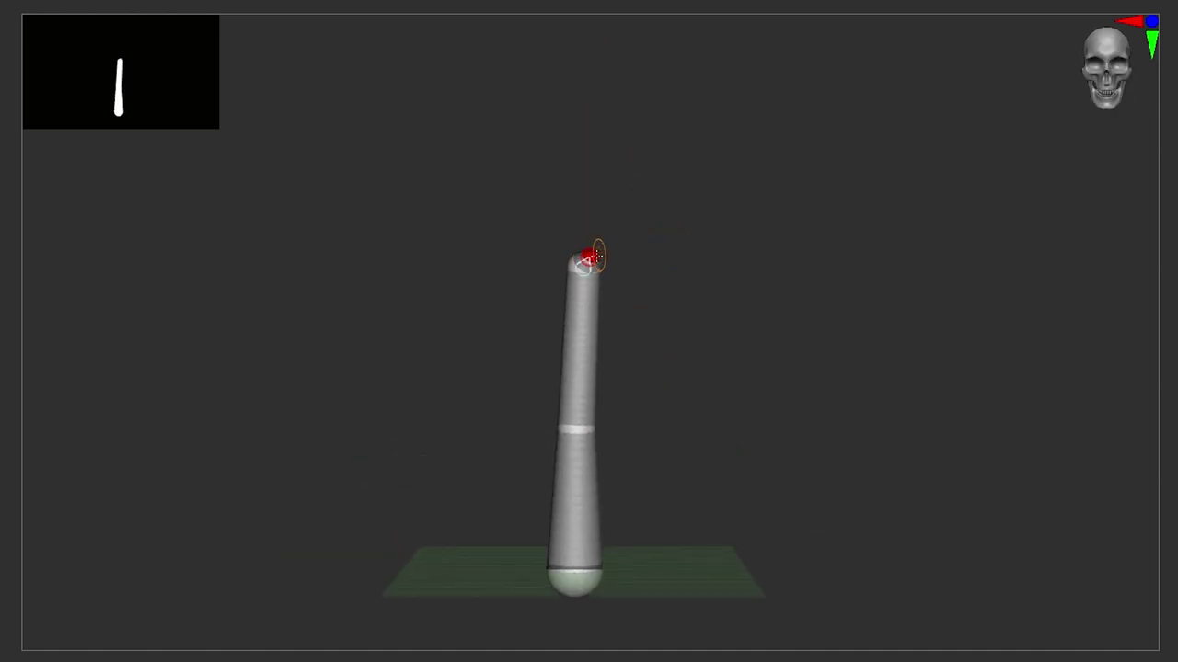
mouse_move(596, 255)
mouse_down()
mouse_move(647, 256)
mouse_move(609, 257)
mouse_up()
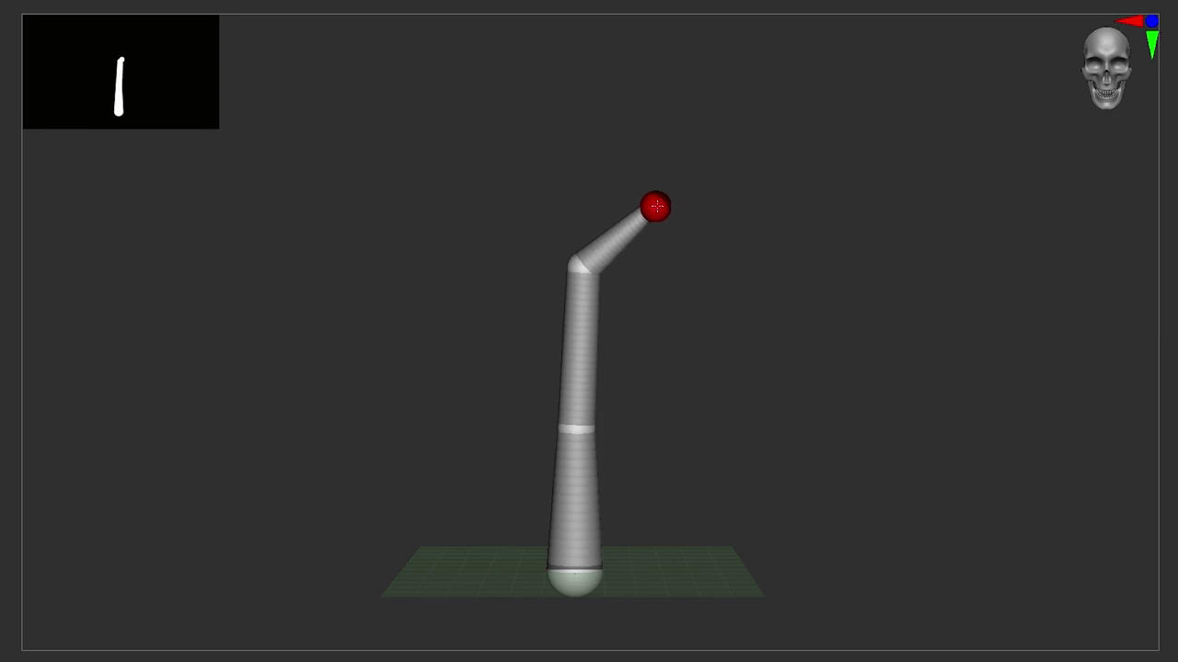
mouse_move(789, 234)
mouse_down()
mouse_move(828, 378)
mouse_move(673, 423)
mouse_up()
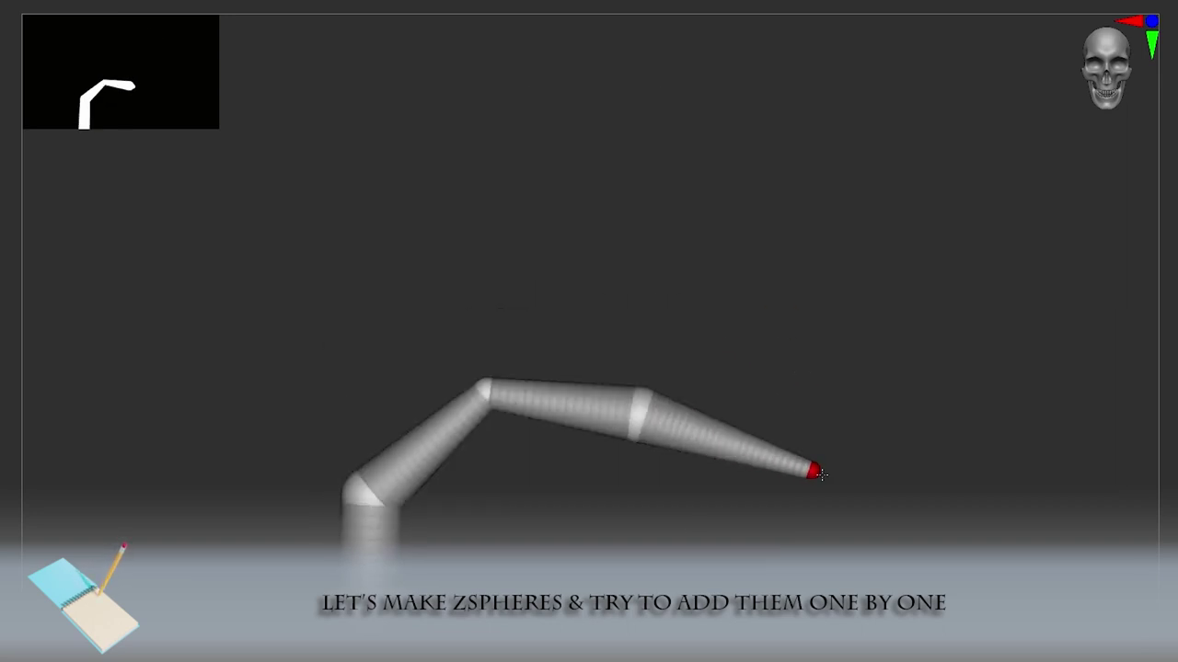
mouse_move(883, 359)
mouse_down()
mouse_move(631, 264)
mouse_move(615, 145)
mouse_up()
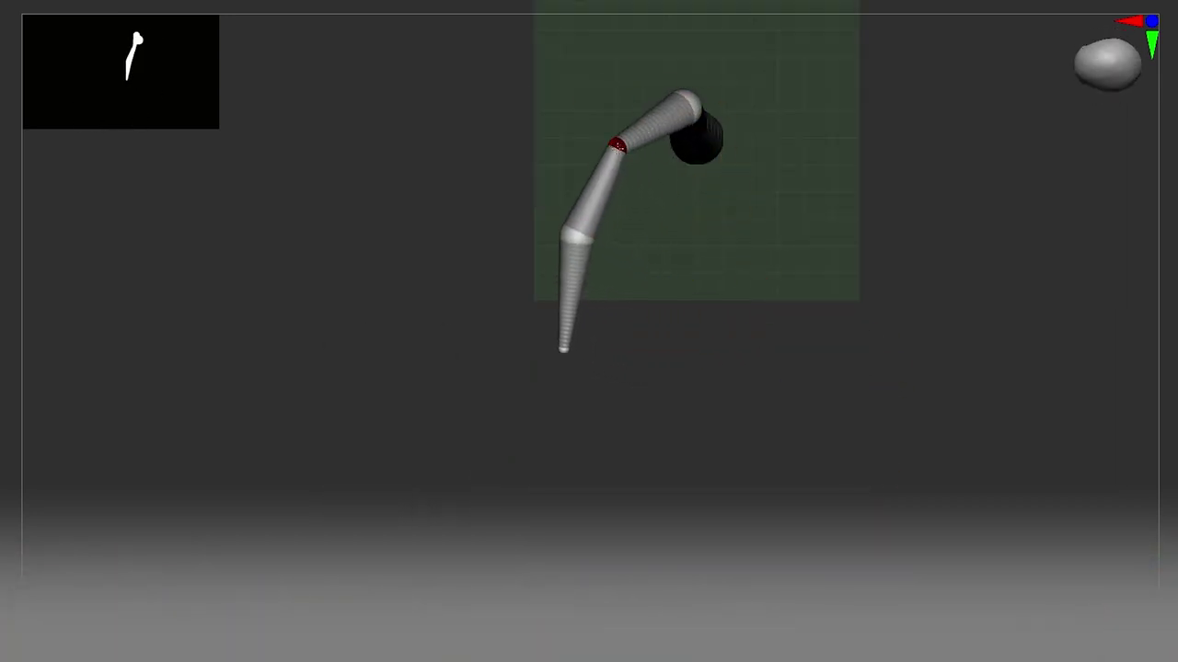
mouse_move(560, 347)
mouse_down()
mouse_move(632, 379)
mouse_move(687, 310)
mouse_move(631, 337)
mouse_move(561, 341)
mouse_up()
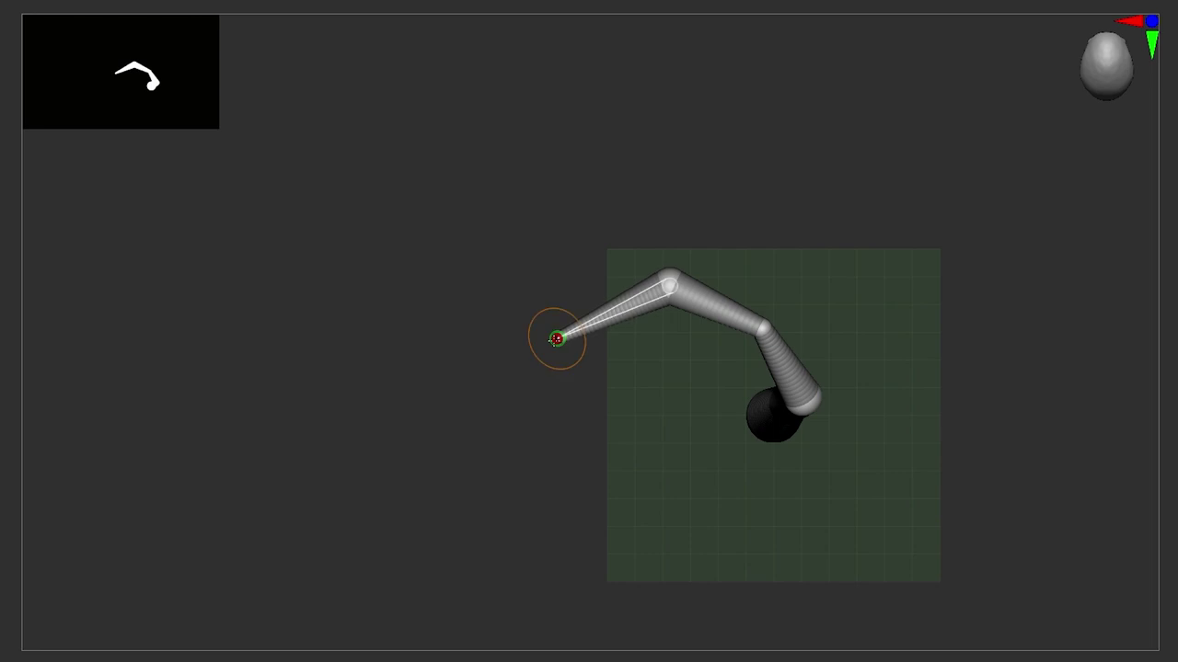
- Add a joint that bends the forearm down, checking the arm from several angles
drag(562, 401, 555, 344)
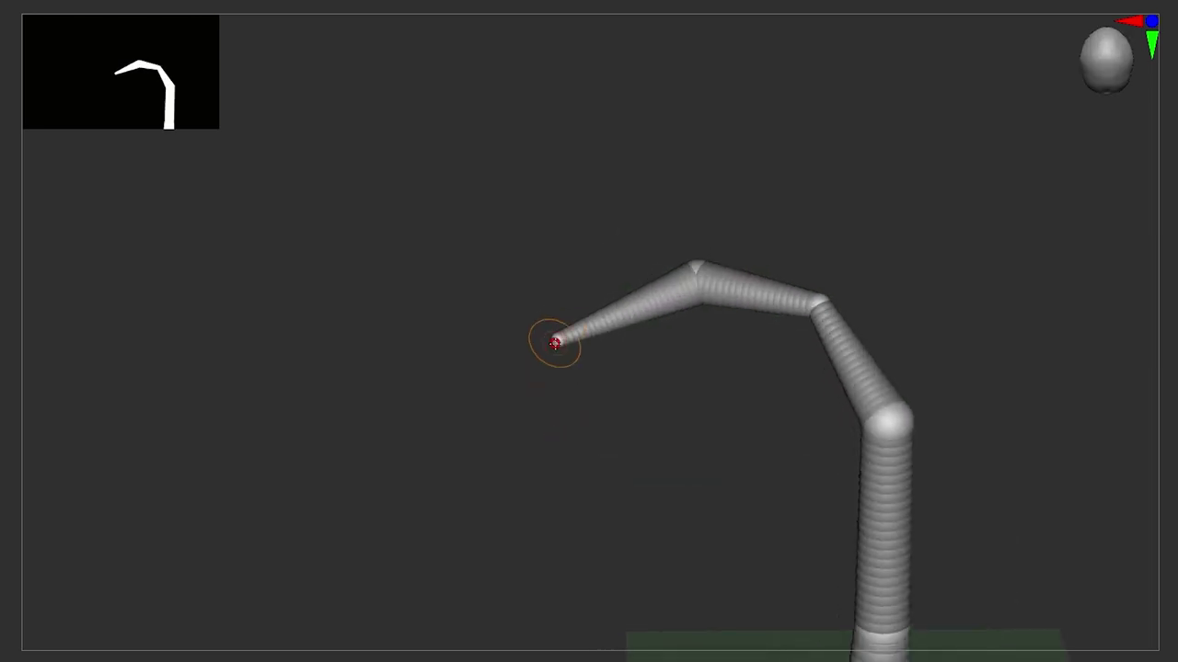
drag(552, 396, 603, 513)
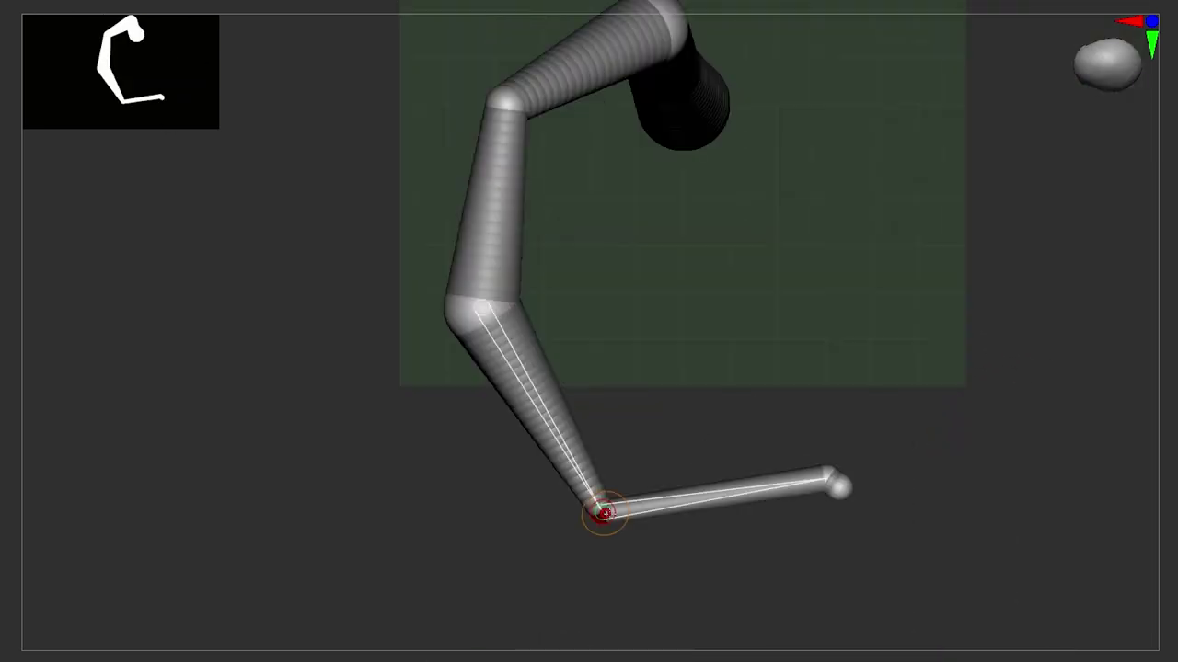
mouse_move(826, 476)
mouse_down()
mouse_move(749, 489)
mouse_move(657, 557)
mouse_up()
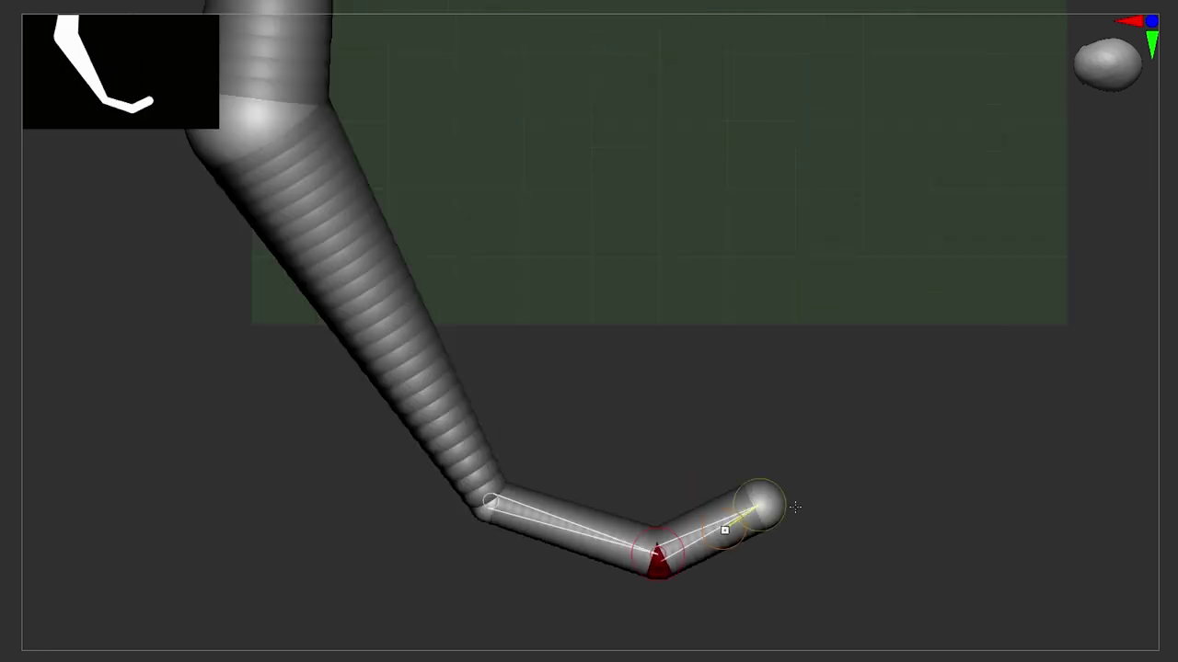
mouse_move(771, 398)
mouse_down()
mouse_move(860, 394)
mouse_move(797, 439)
mouse_move(755, 303)
mouse_move(656, 414)
mouse_up()
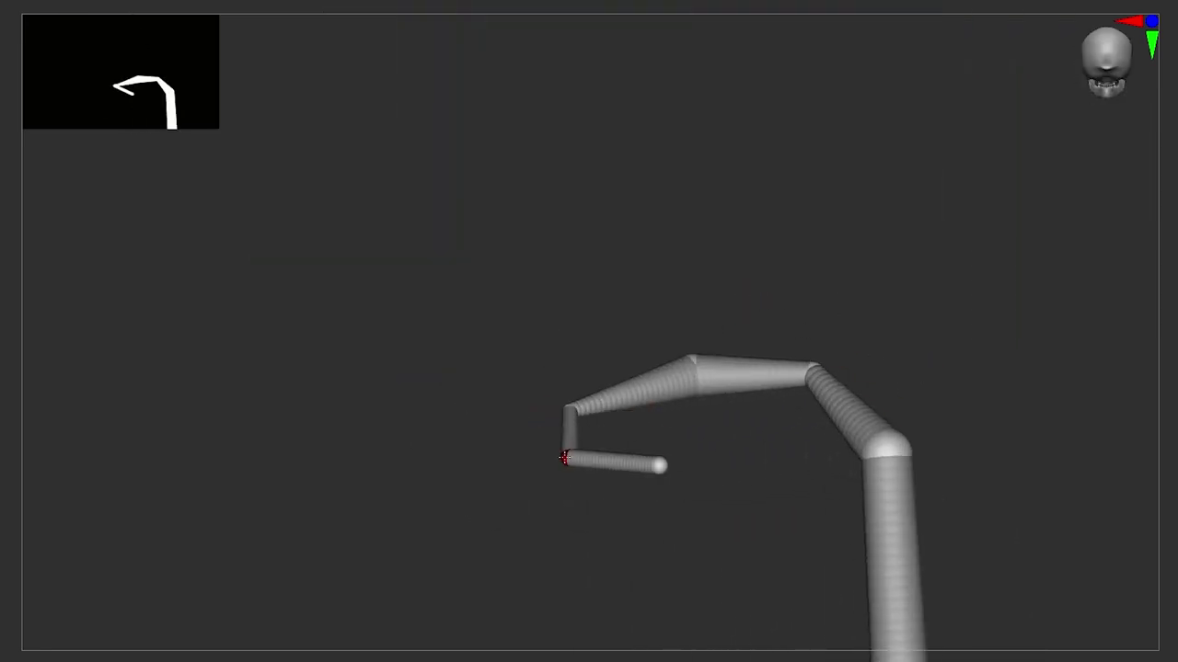
drag(703, 498, 673, 411)
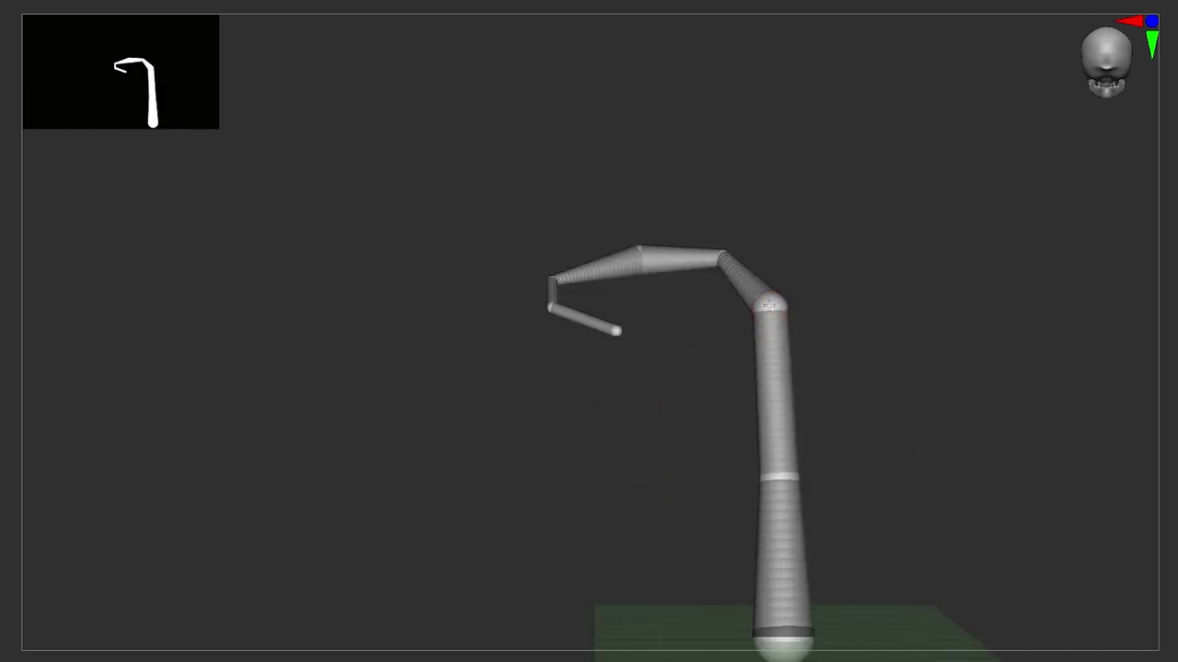
drag(762, 316, 727, 572)
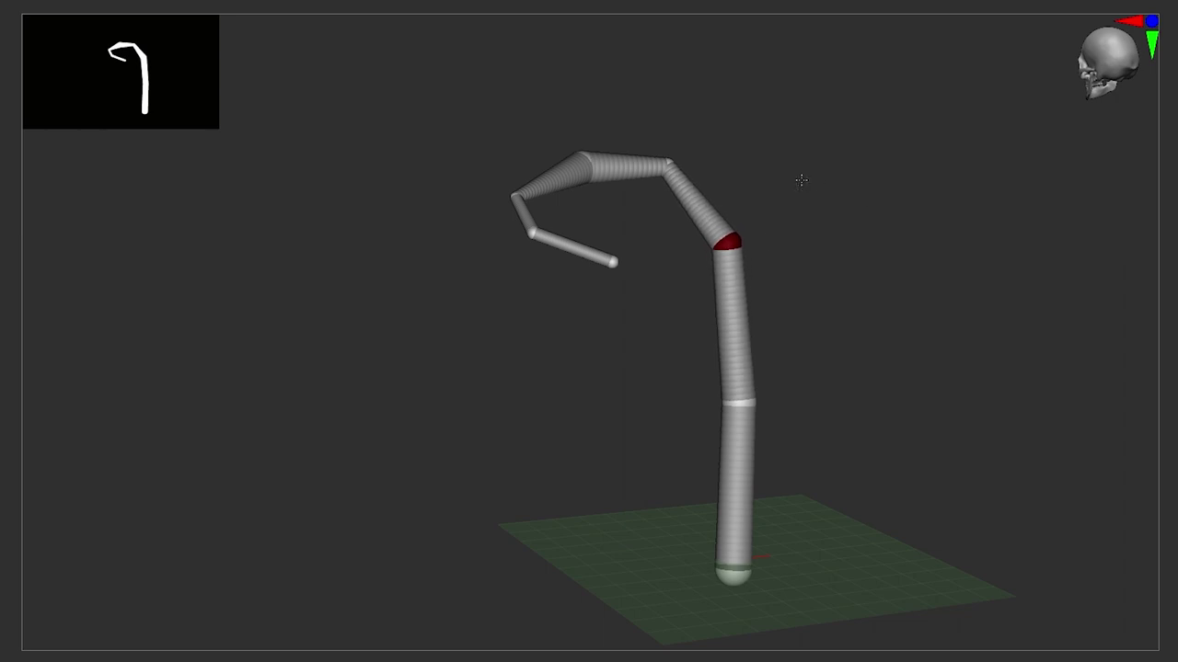
mouse_move(800, 180)
mouse_down()
mouse_move(840, 337)
mouse_move(783, 300)
mouse_up()
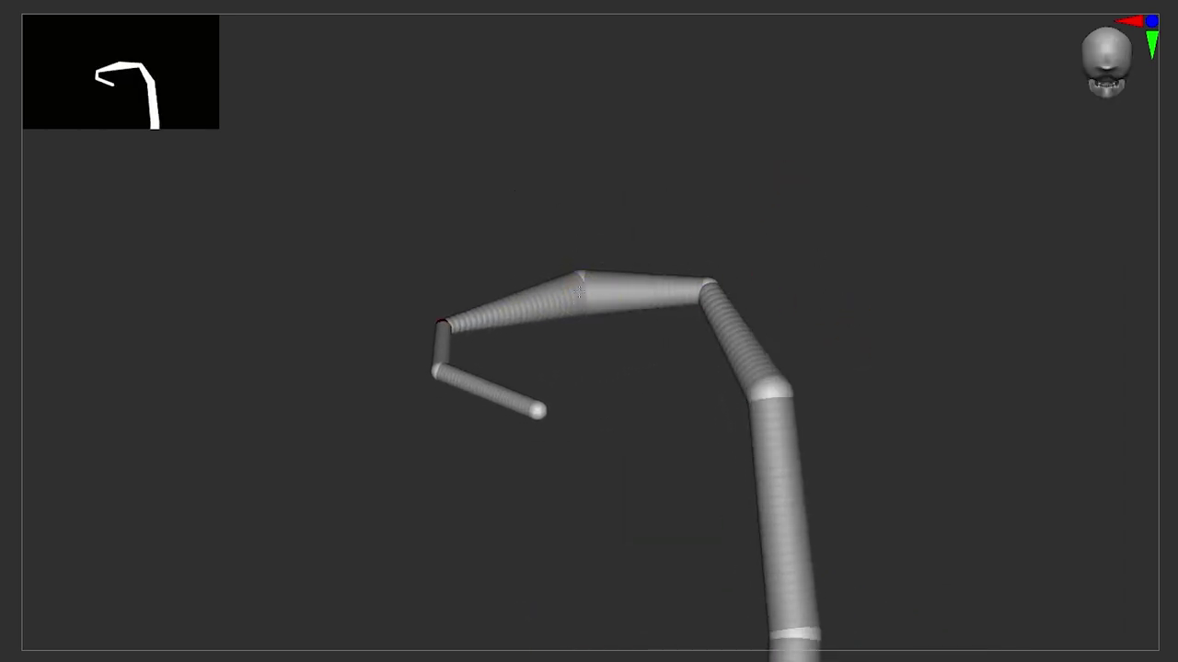
drag(516, 478, 476, 543)
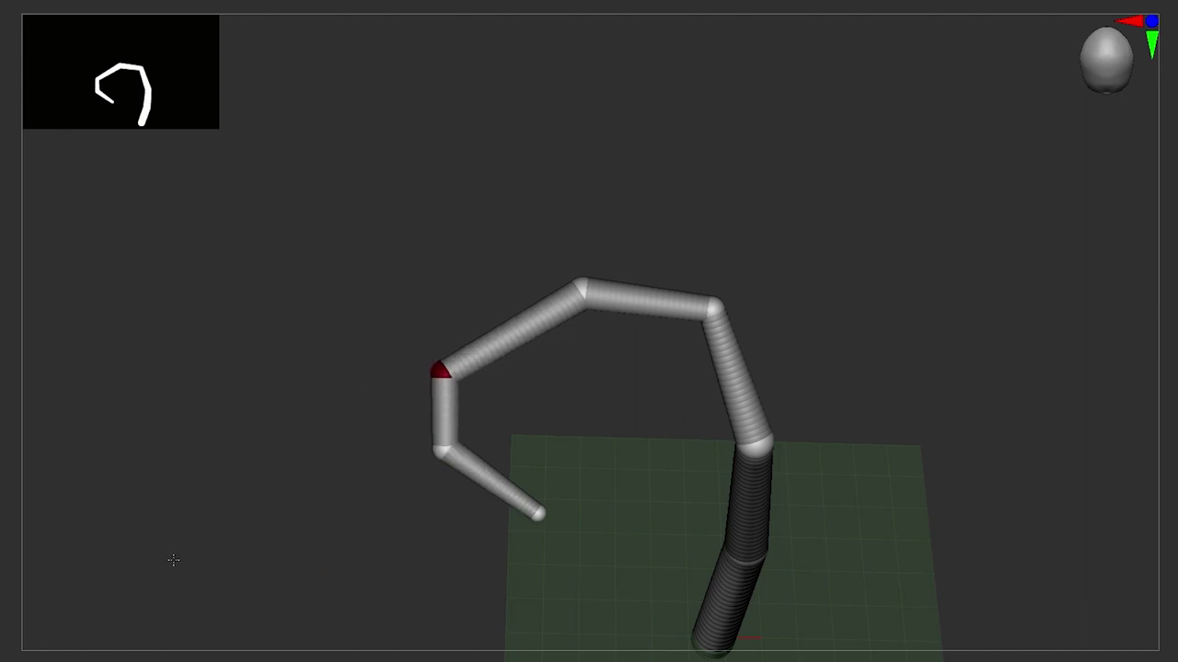
drag(652, 529, 603, 471)
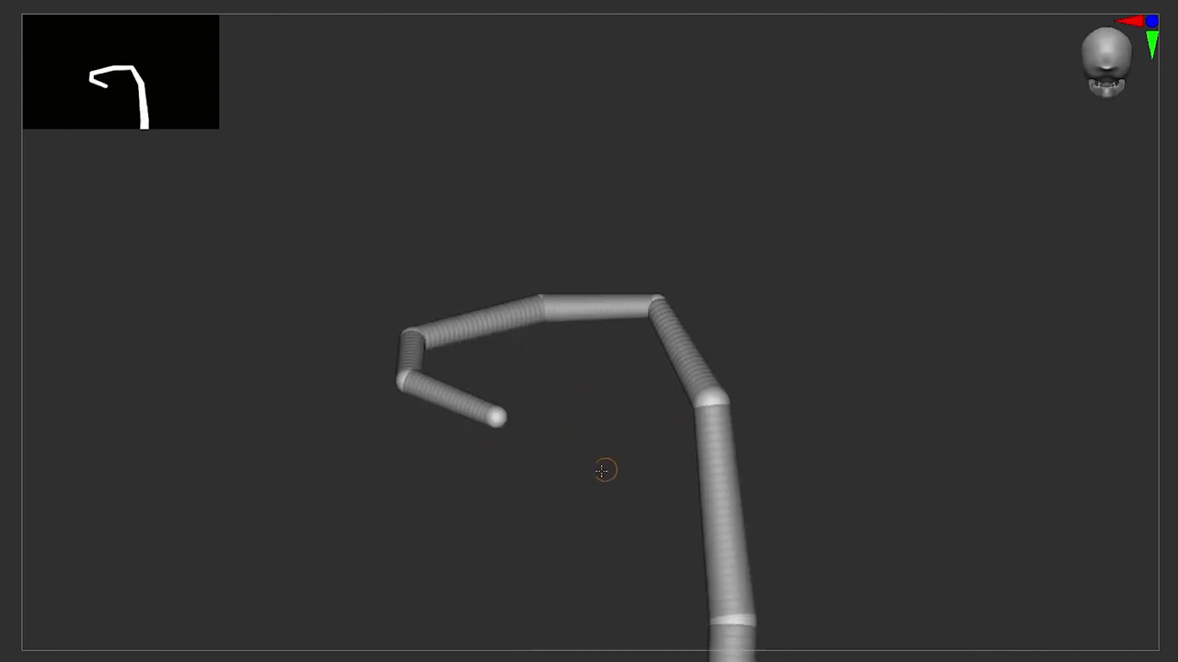
- Pull out a new segment and swing the outer segments and tail around into a loop
mouse_move(505, 421)
mouse_down()
mouse_move(820, 426)
mouse_move(486, 514)
mouse_move(685, 485)
mouse_move(673, 349)
mouse_move(438, 413)
mouse_move(465, 499)
mouse_move(453, 575)
mouse_move(328, 502)
mouse_move(536, 395)
mouse_up()
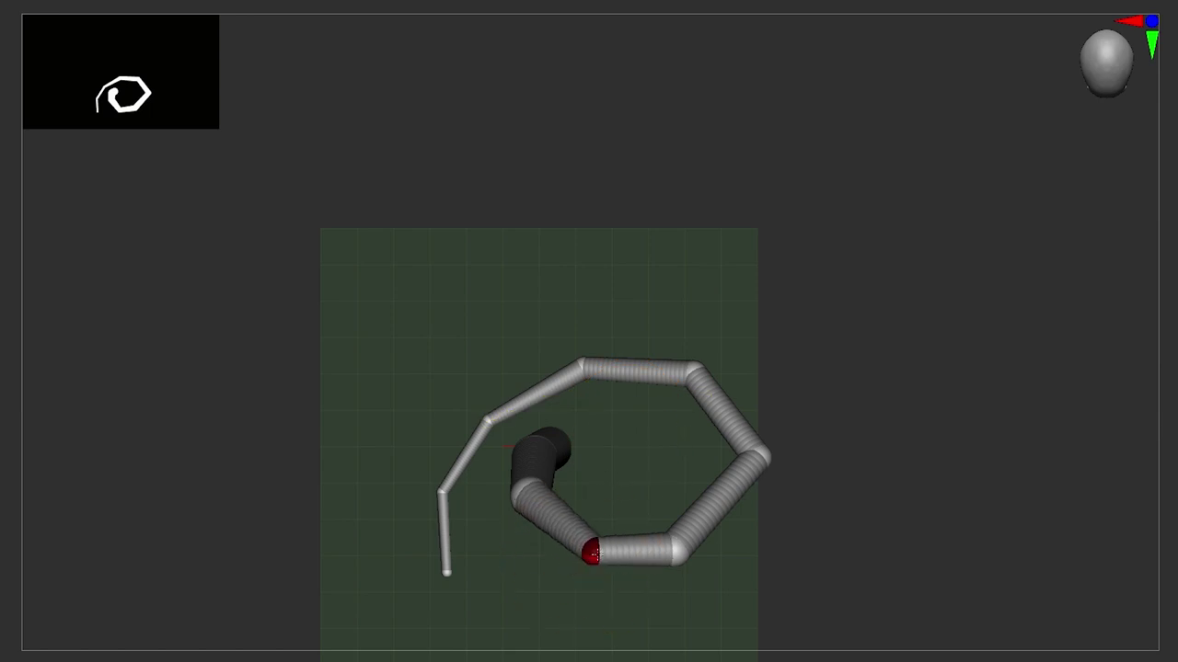
drag(651, 512, 398, 578)
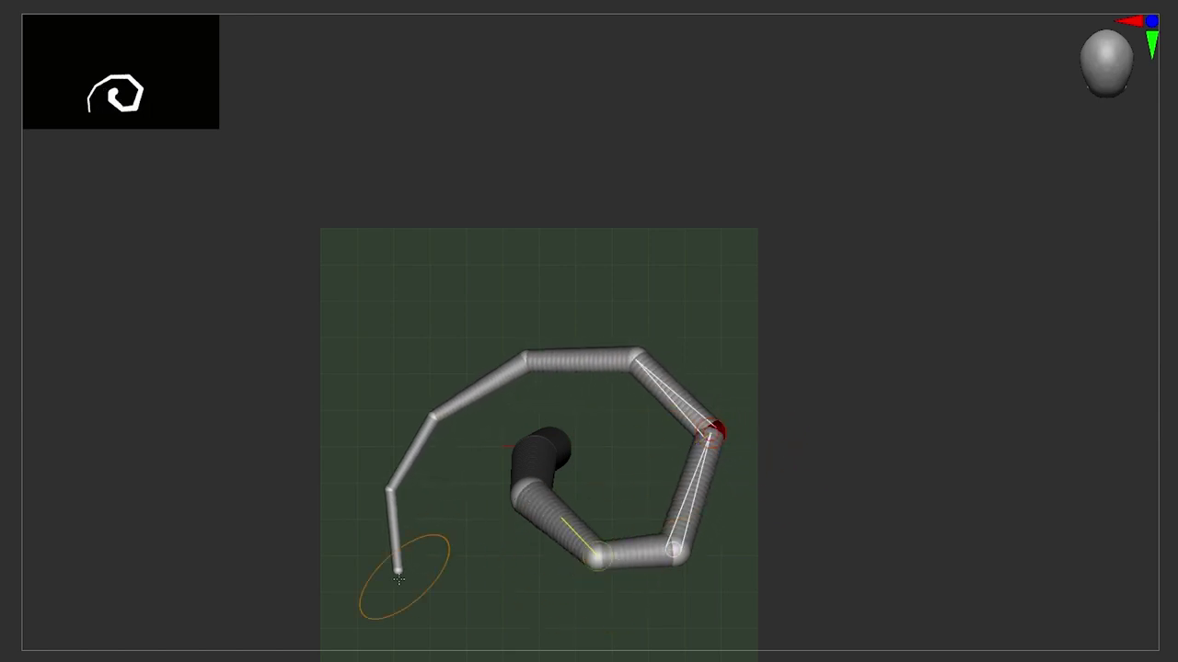
drag(393, 477, 443, 445)
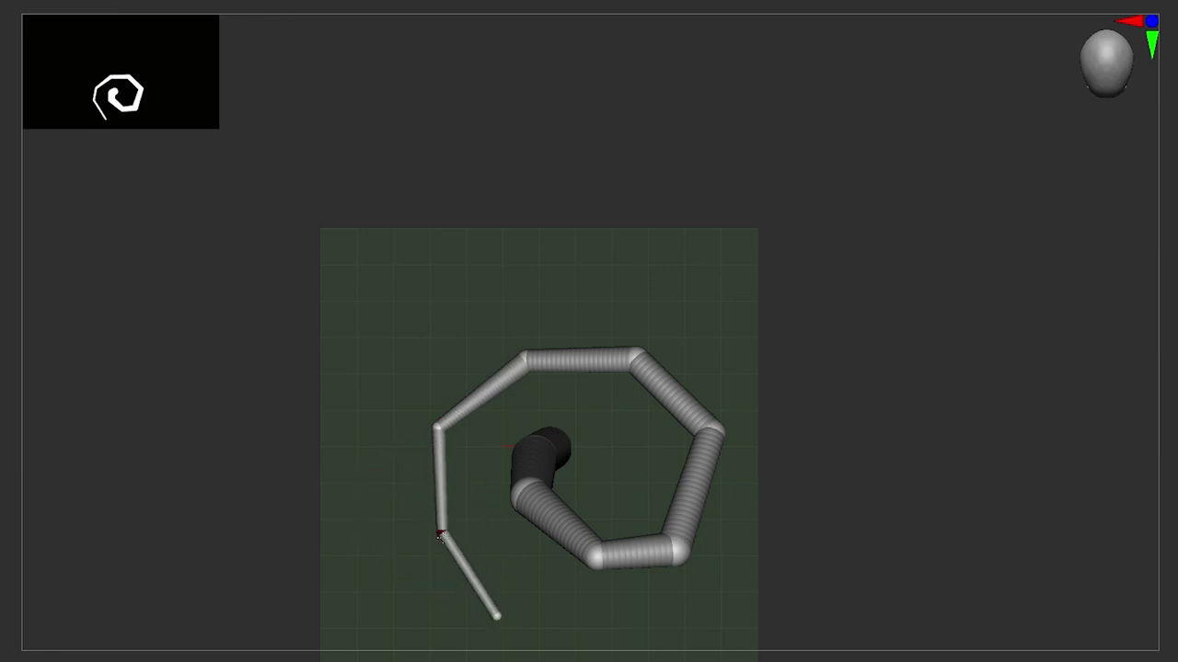
drag(439, 537, 442, 569)
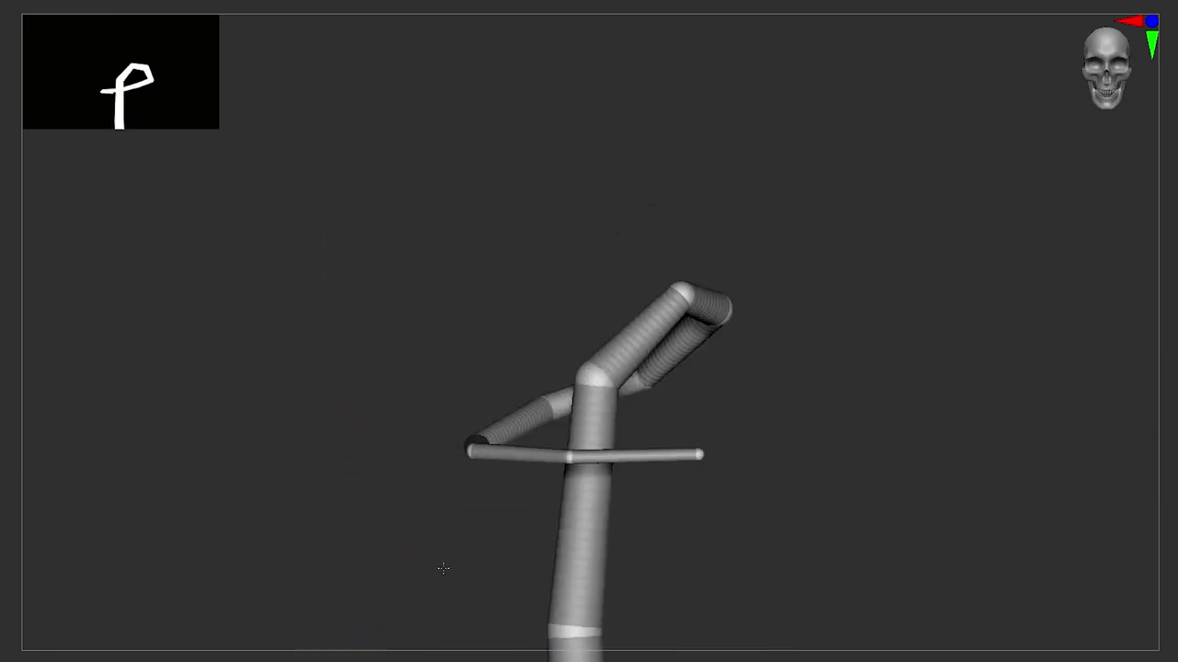
- Drag the thin arm's end sphere across the trunk's front into a tight hairpin bend
drag(486, 452, 483, 460)
drag(727, 529, 515, 496)
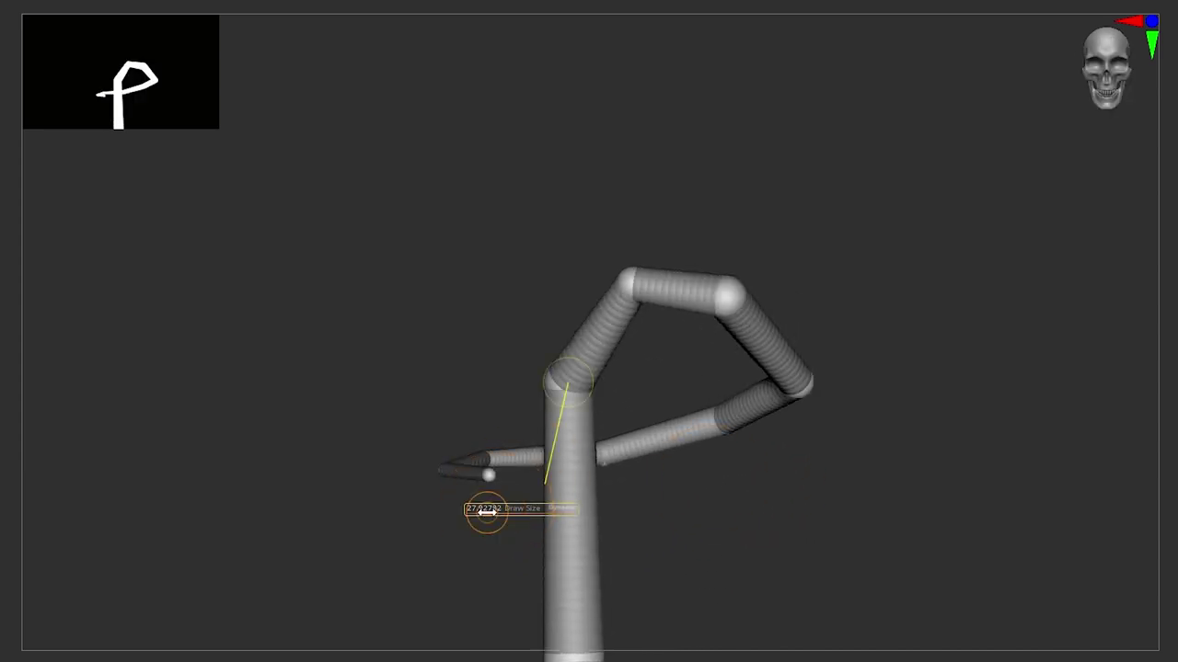
scroll(504, 482, up, 3)
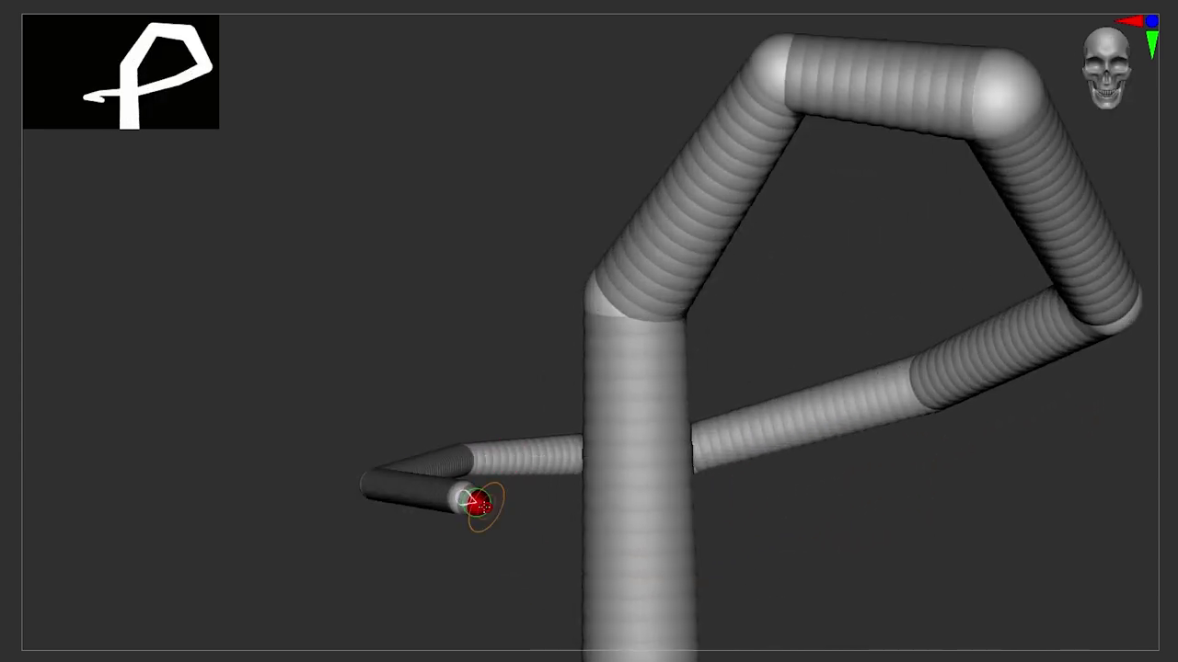
drag(477, 505, 754, 546)
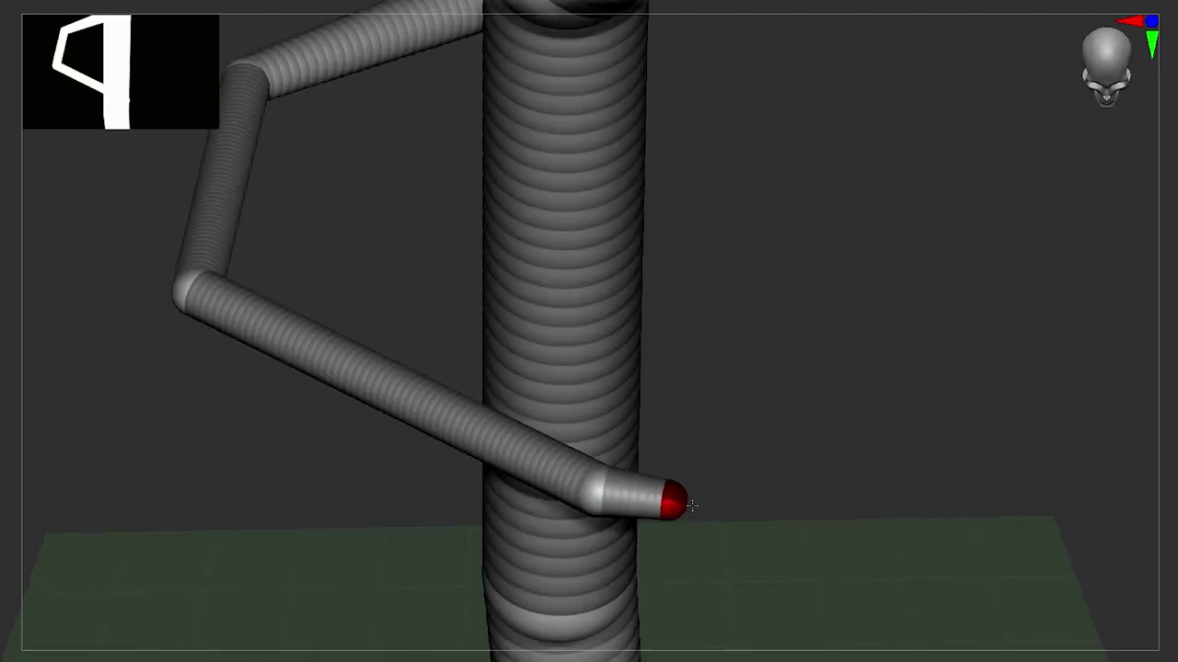
drag(670, 500, 920, 359)
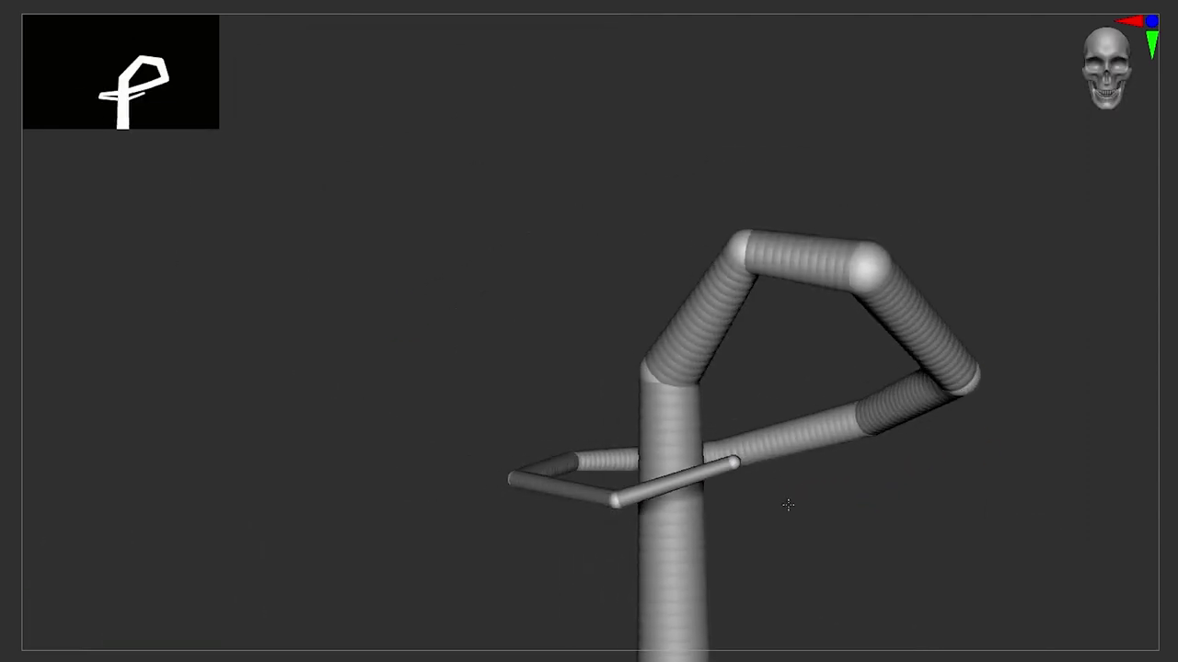
drag(787, 504, 760, 502)
mouse_move(833, 547)
mouse_down()
mouse_move(729, 481)
mouse_move(992, 553)
mouse_move(757, 610)
mouse_move(546, 579)
mouse_move(510, 589)
mouse_up()
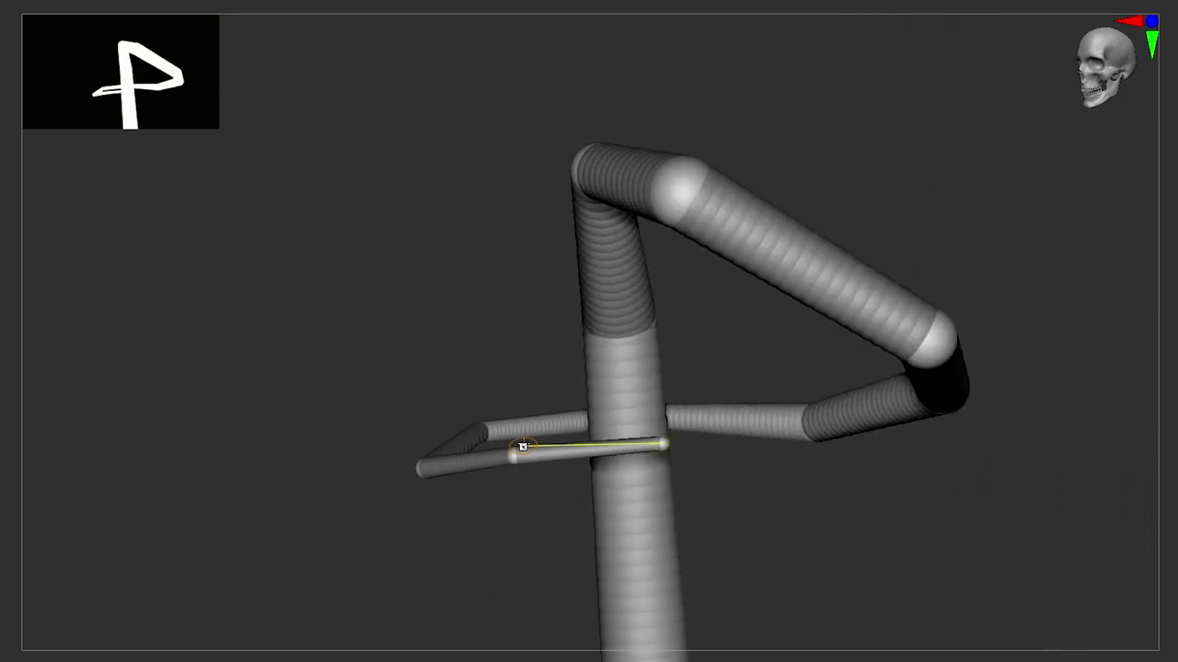
- Move the thin arm's end sphere and pull a new ZSphere segment out from it
drag(681, 502, 732, 506)
mouse_move(724, 436)
mouse_down()
mouse_move(723, 479)
mouse_move(715, 451)
mouse_move(770, 500)
mouse_move(813, 474)
mouse_move(893, 542)
mouse_up()
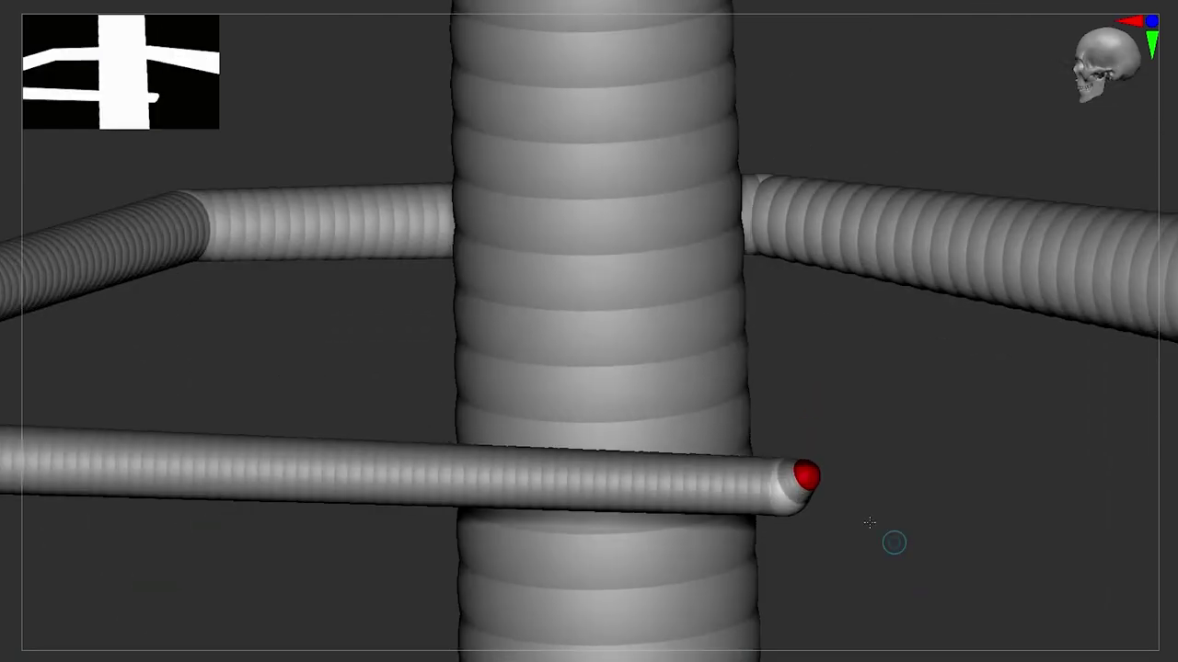
mouse_move(807, 476)
mouse_down()
mouse_move(932, 460)
mouse_move(330, 431)
mouse_up()
drag(270, 498, 337, 376)
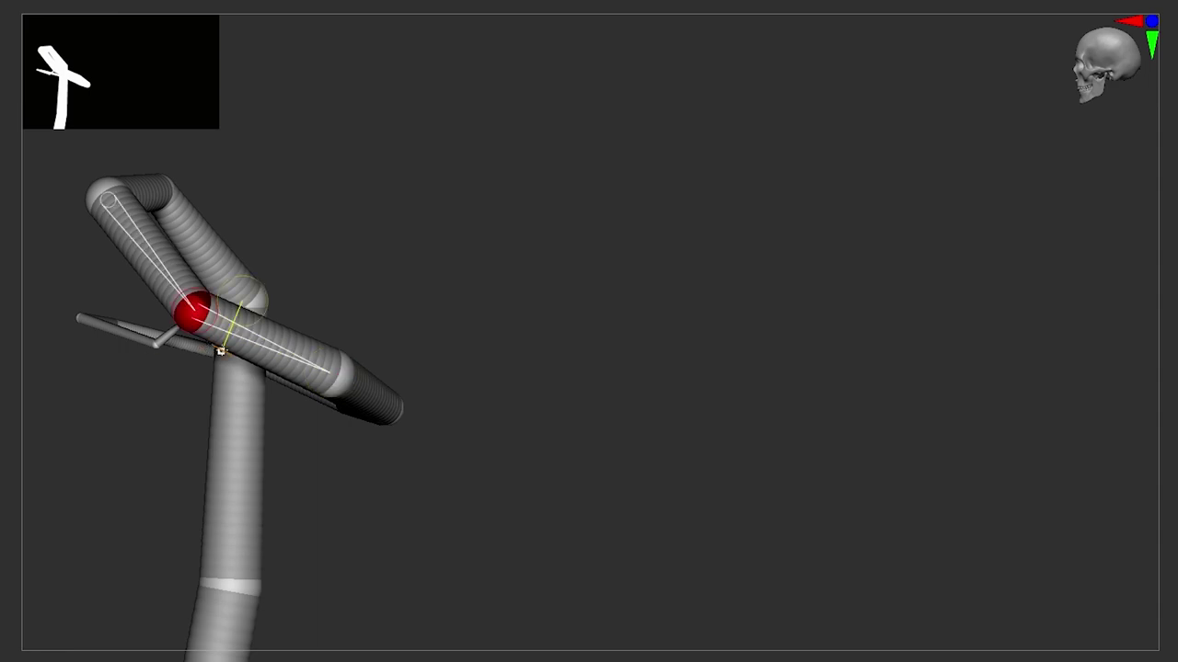
drag(192, 310, 494, 417)
drag(556, 465, 652, 376)
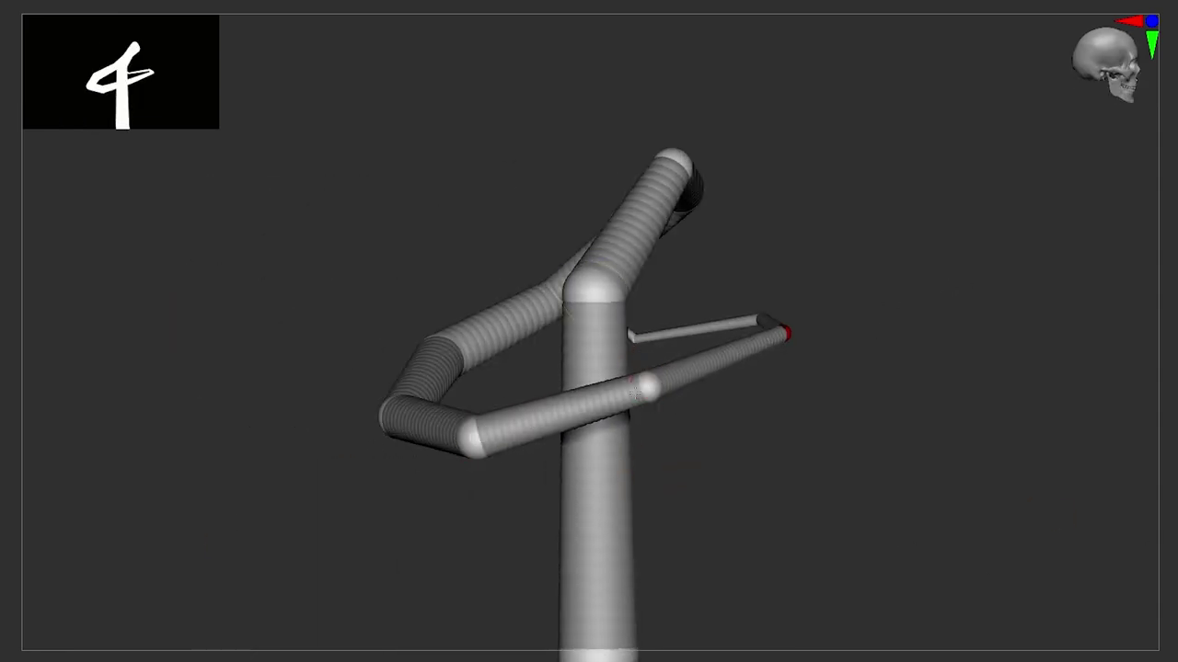
- Inspect the upward-angled end segment wrapping around the vertical trunk from several angles
mouse_move(652, 481)
mouse_down()
mouse_move(770, 452)
mouse_move(836, 355)
mouse_up()
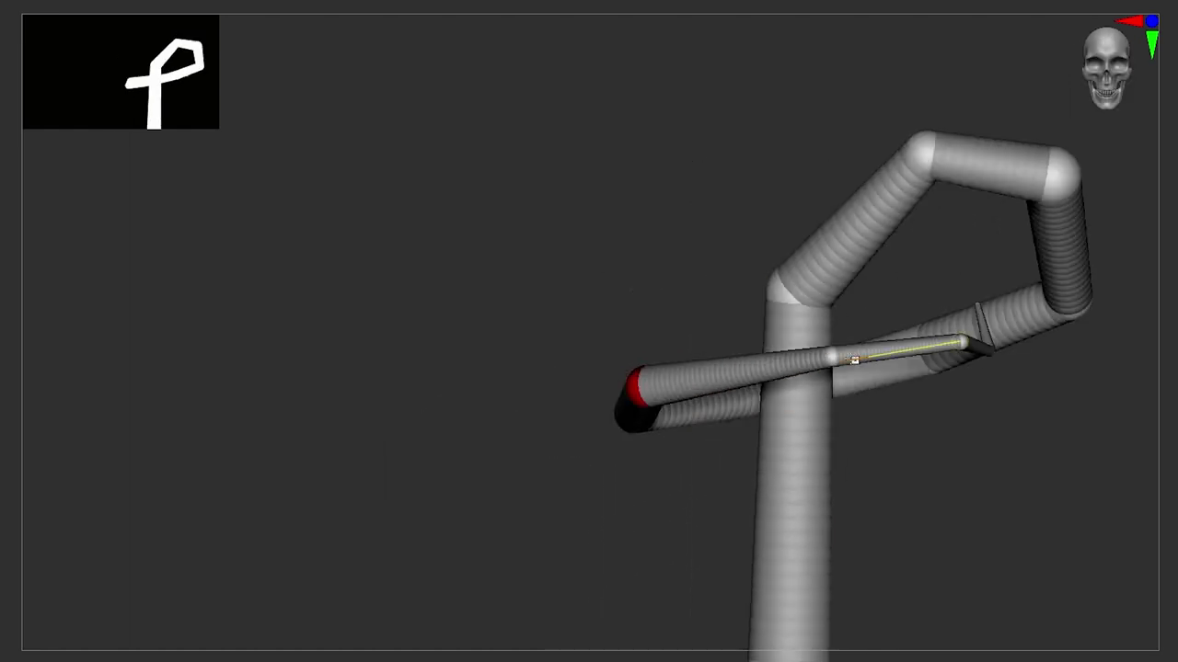
drag(883, 516, 970, 355)
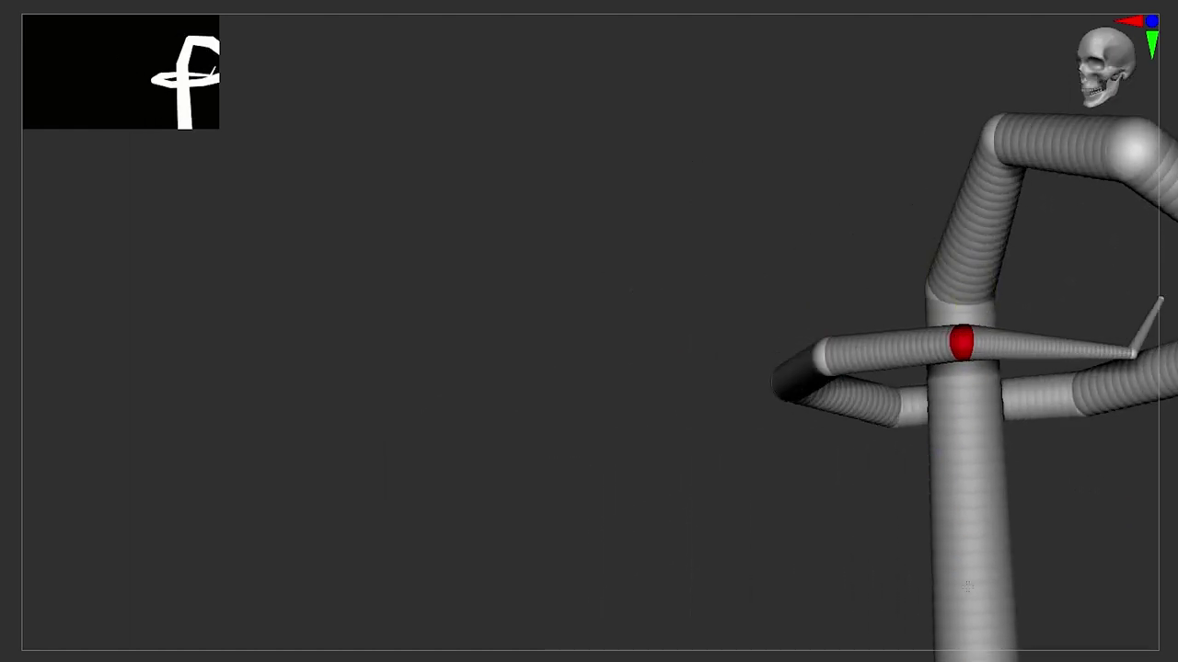
drag(875, 463, 906, 358)
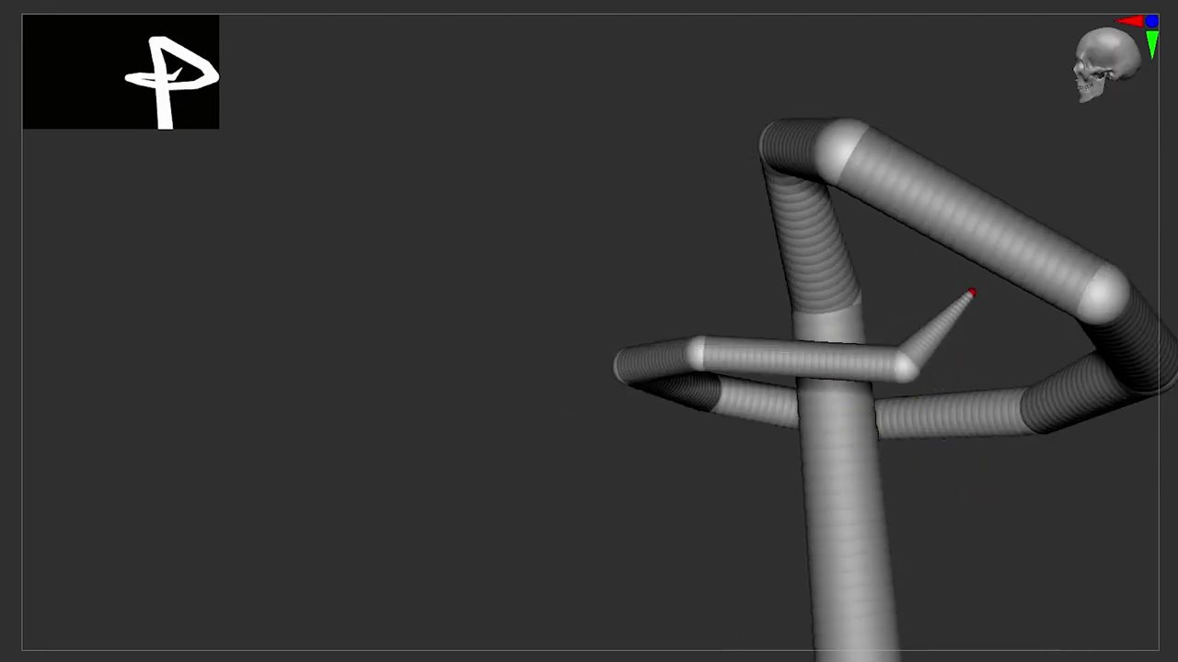
drag(970, 304, 946, 283)
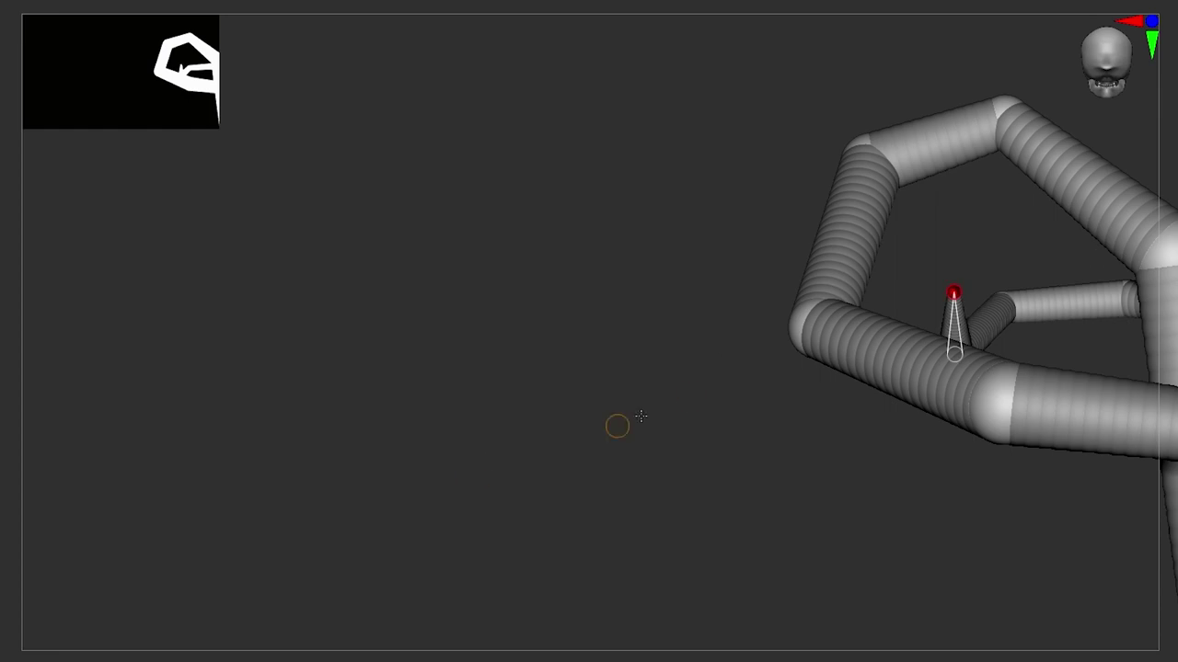
drag(642, 416, 645, 444)
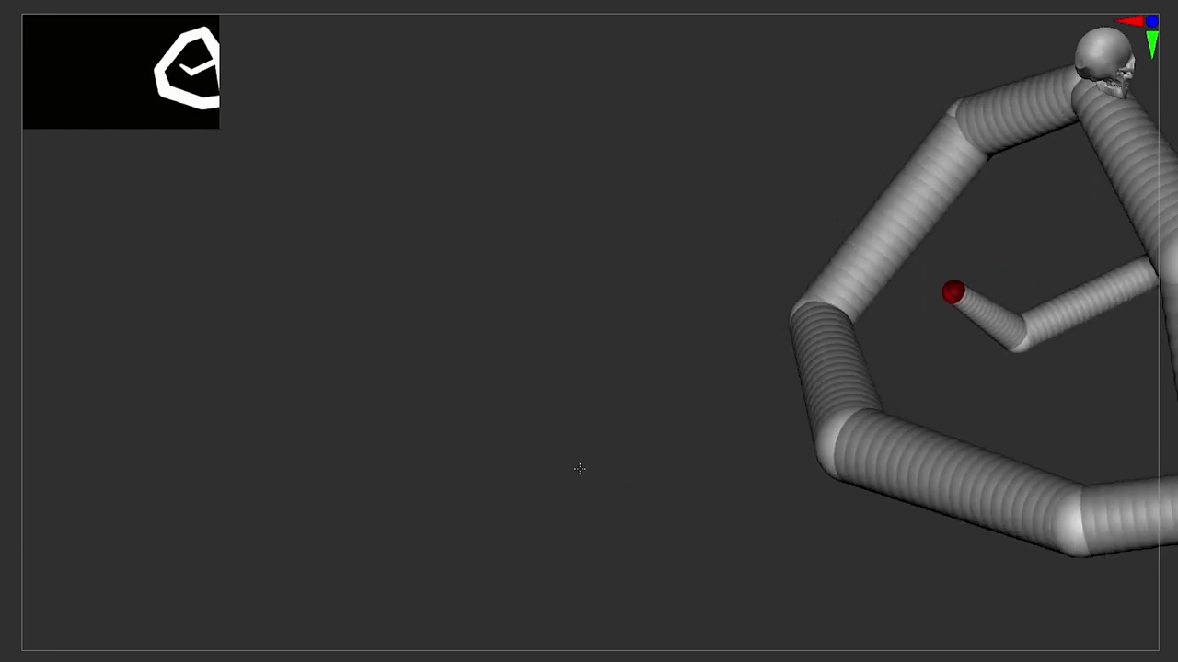
mouse_move(524, 457)
mouse_down()
mouse_move(652, 479)
mouse_move(965, 413)
mouse_move(789, 491)
mouse_move(724, 483)
mouse_up()
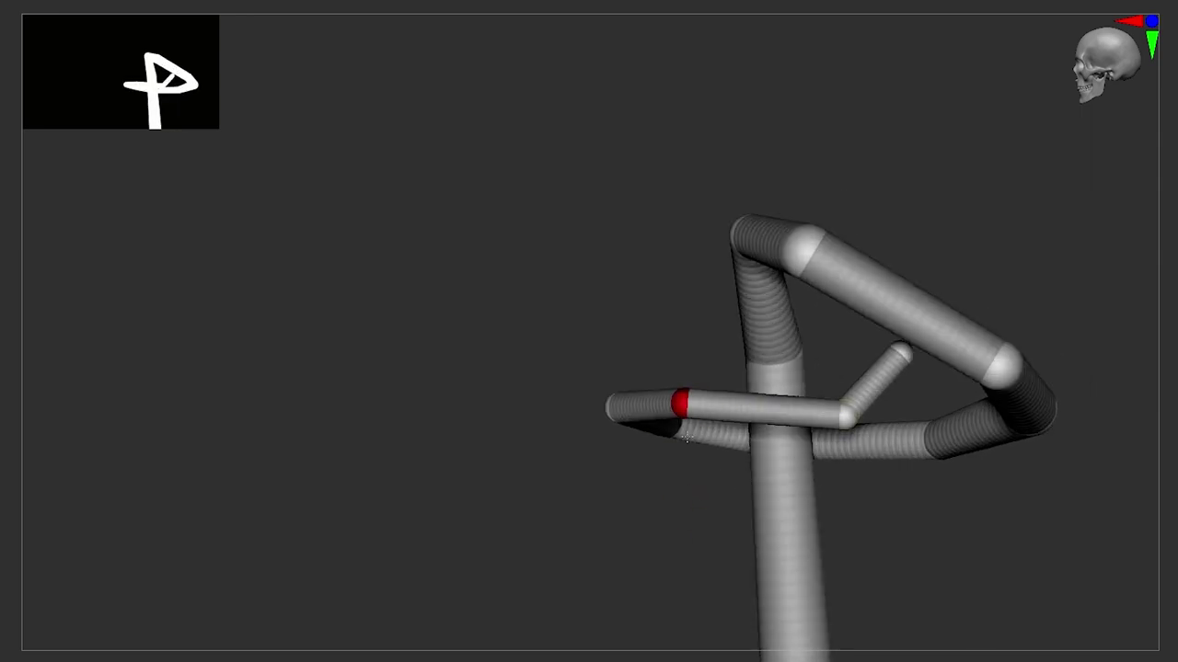
drag(685, 438, 684, 405)
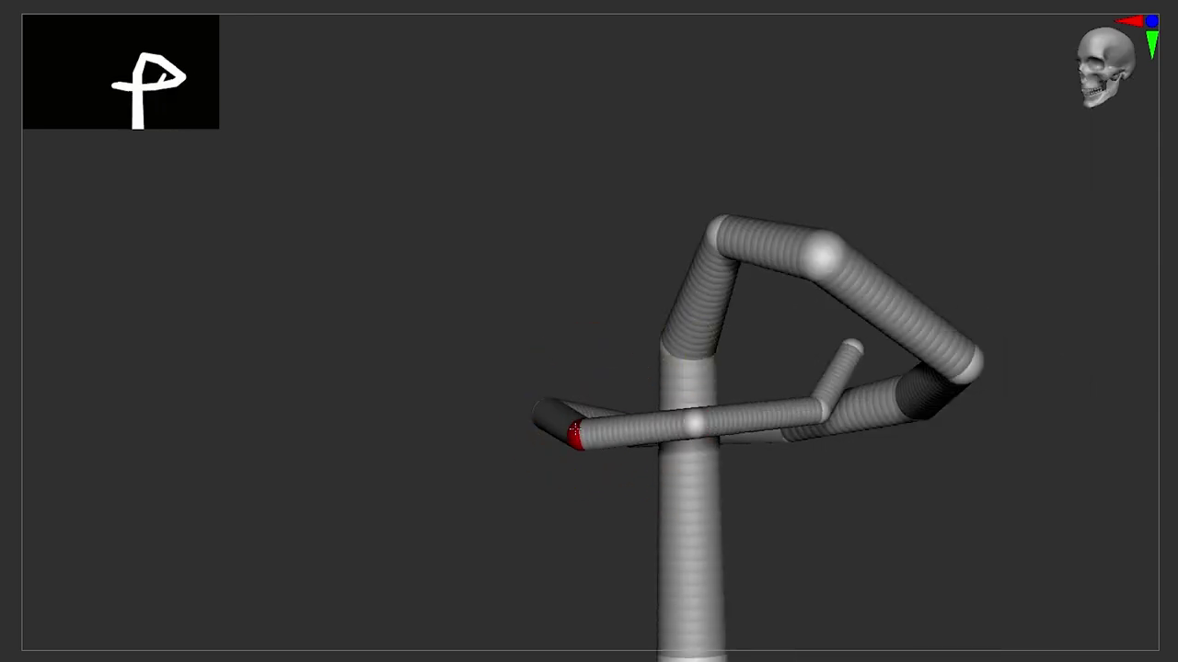
mouse_move(574, 432)
mouse_down()
mouse_move(540, 516)
mouse_move(815, 409)
mouse_up()
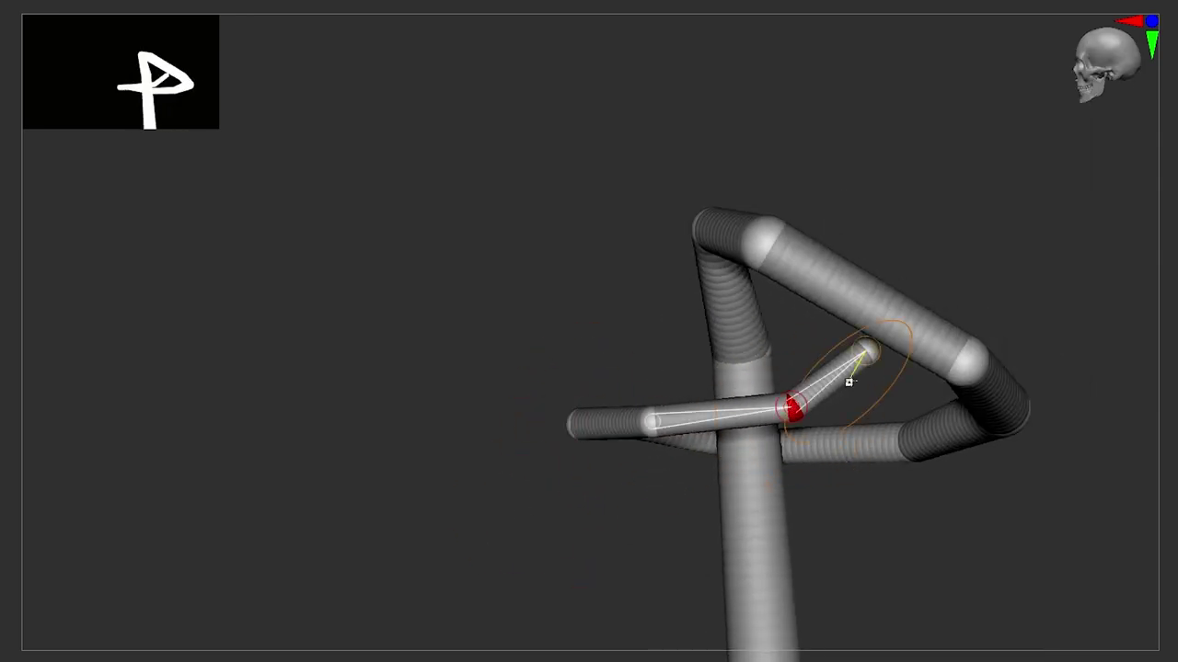
mouse_move(1009, 272)
mouse_down()
mouse_move(933, 310)
mouse_move(1099, 341)
mouse_move(798, 311)
mouse_up()
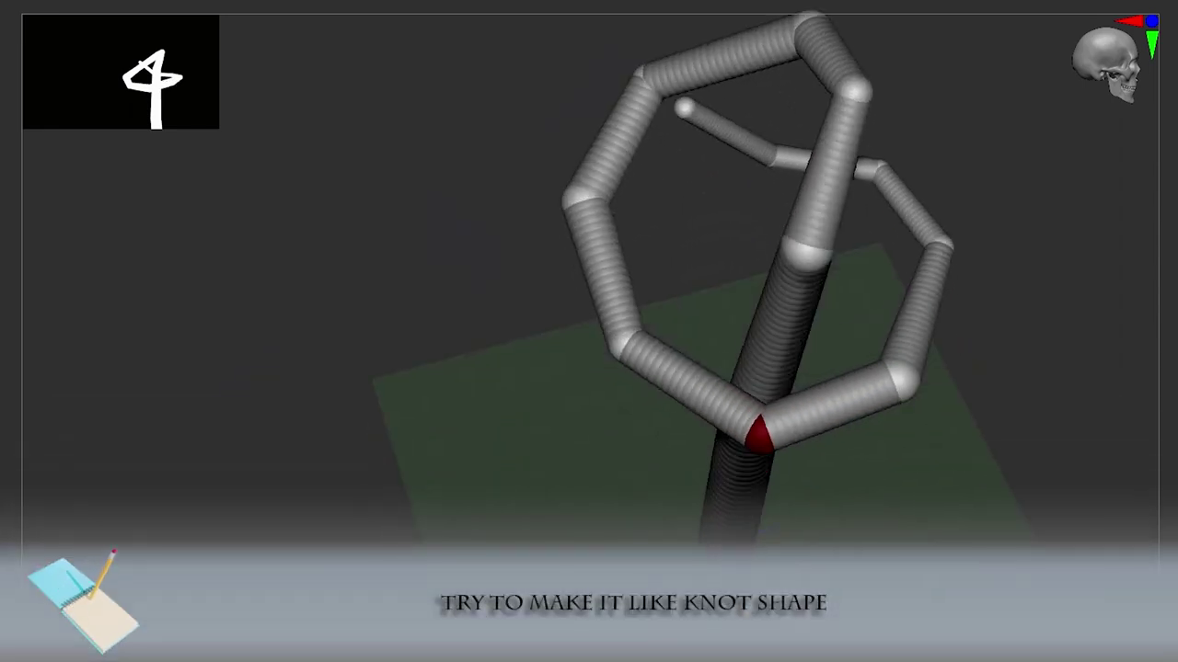
drag(700, 479, 616, 357)
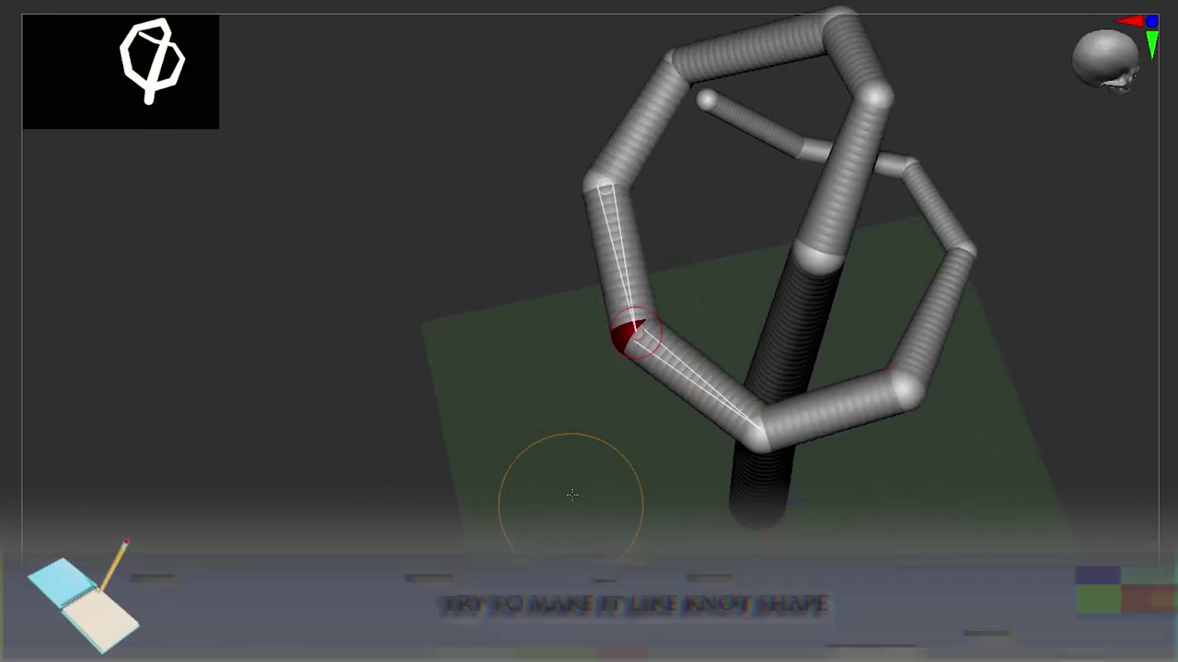
mouse_move(567, 500)
mouse_down()
mouse_move(926, 407)
mouse_move(990, 406)
mouse_move(806, 466)
mouse_up()
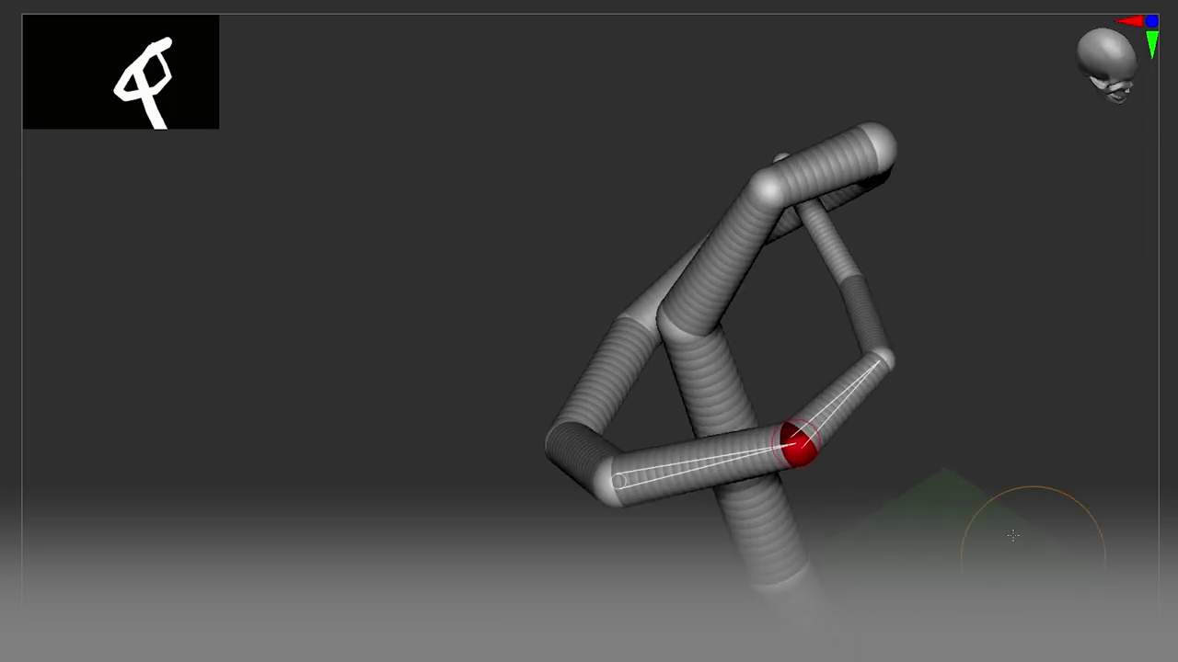
drag(898, 378, 882, 371)
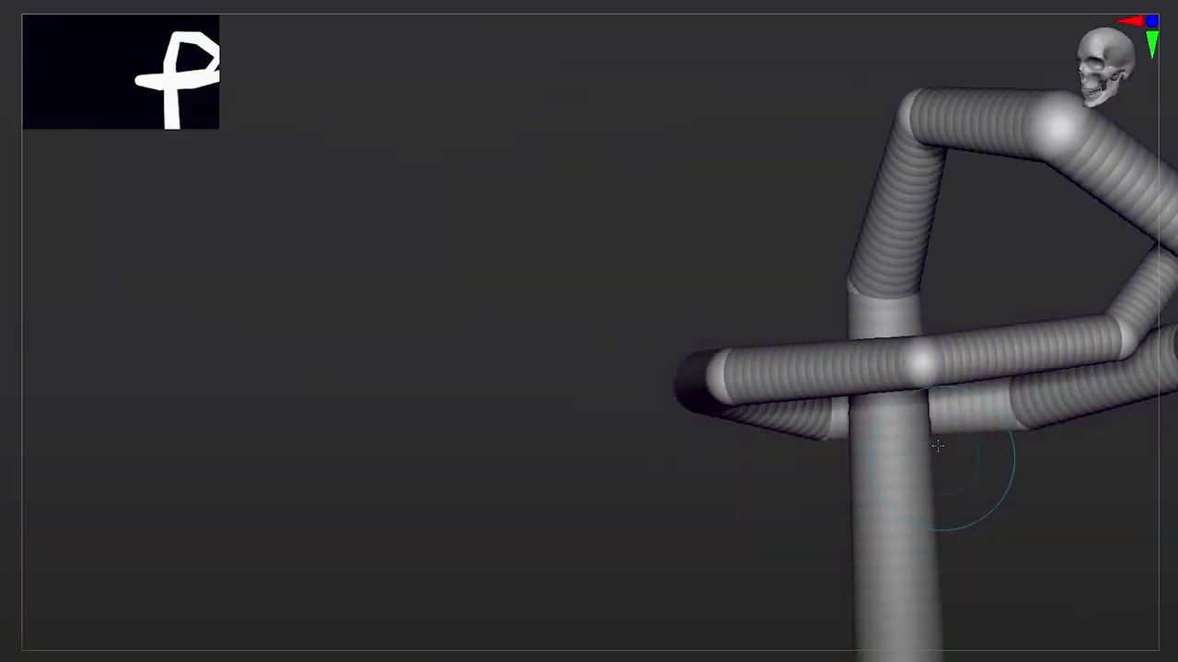
drag(1007, 599, 1073, 349)
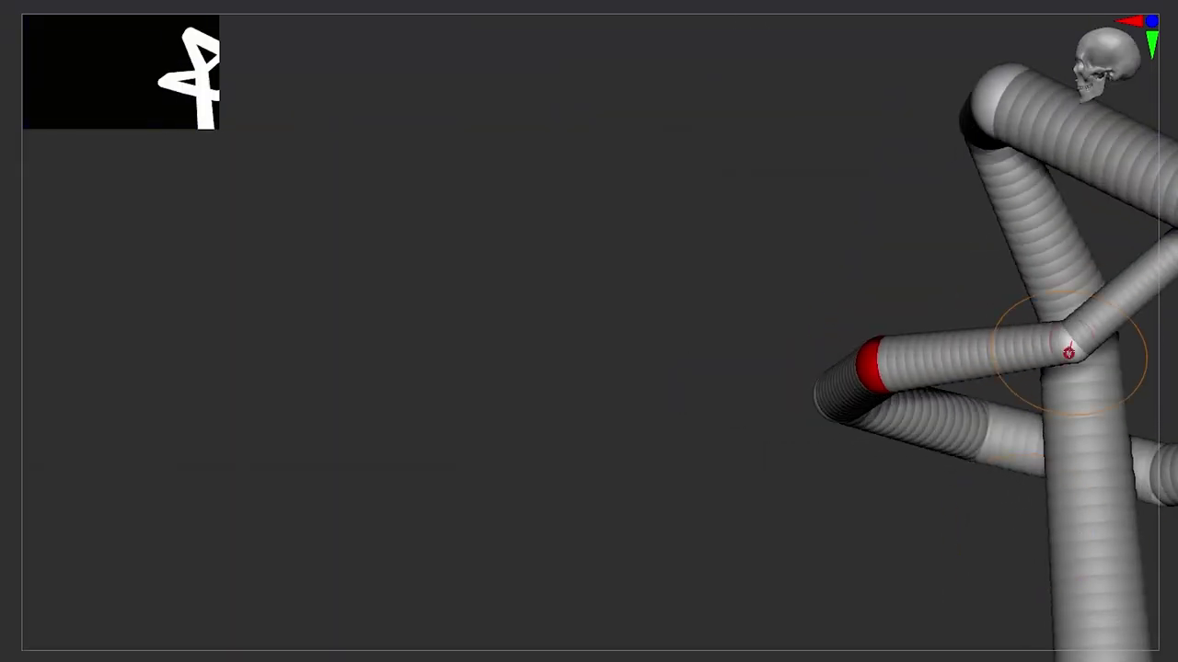
drag(1151, 548, 977, 265)
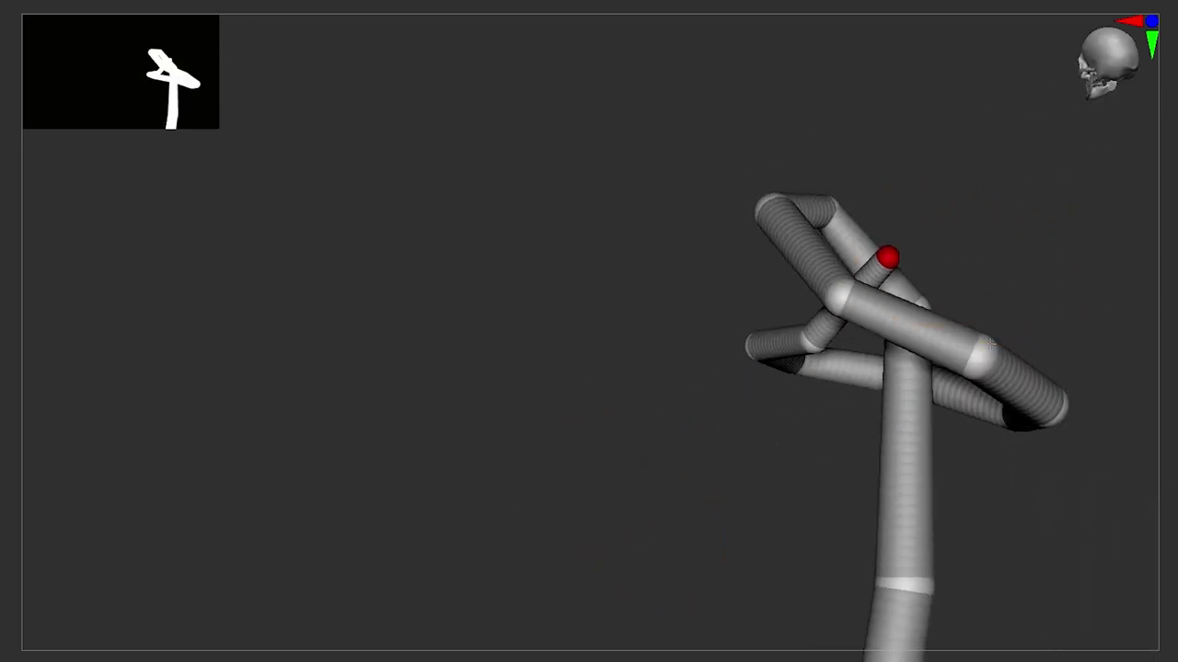
drag(1048, 280, 989, 268)
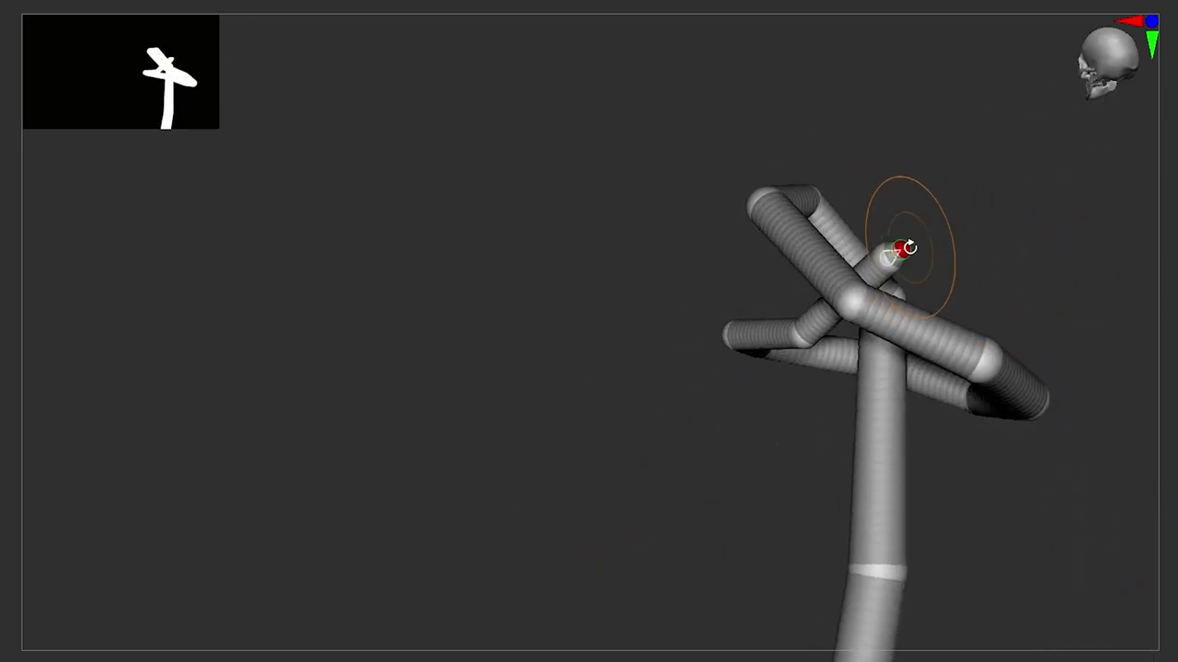
mouse_move(1091, 439)
mouse_down()
mouse_move(941, 244)
mouse_move(1043, 138)
mouse_move(834, 325)
mouse_up()
- Check Draw Size and inspect the closed knot ring and its upright red tip from all sides
key(s)
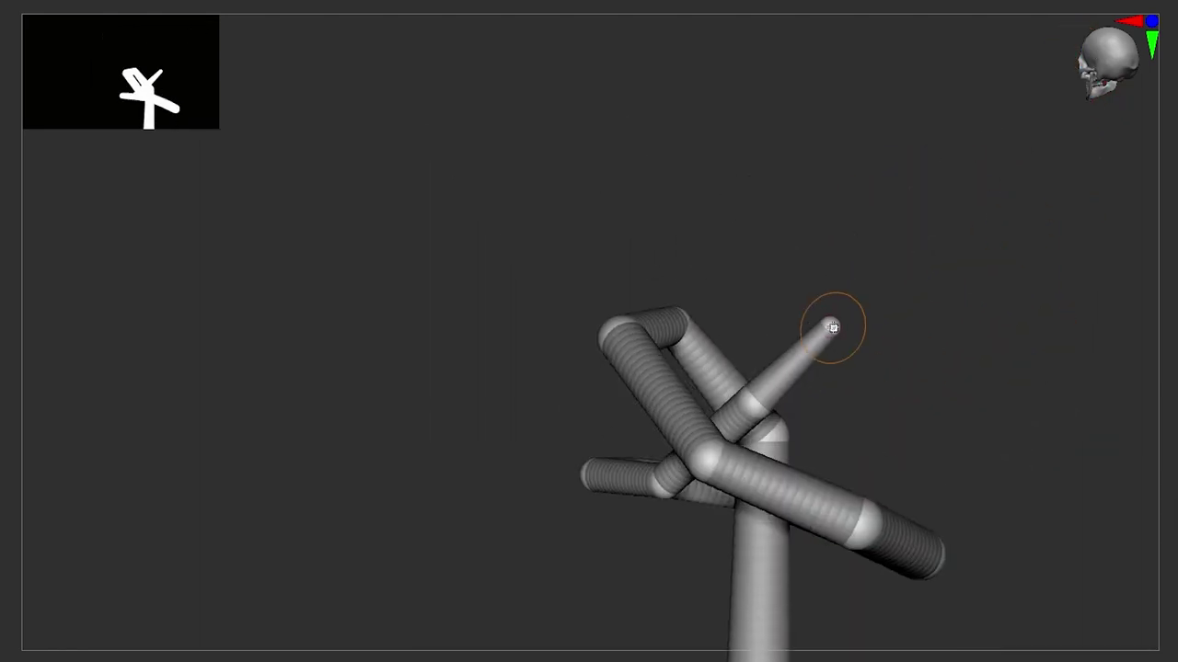
drag(892, 293, 867, 238)
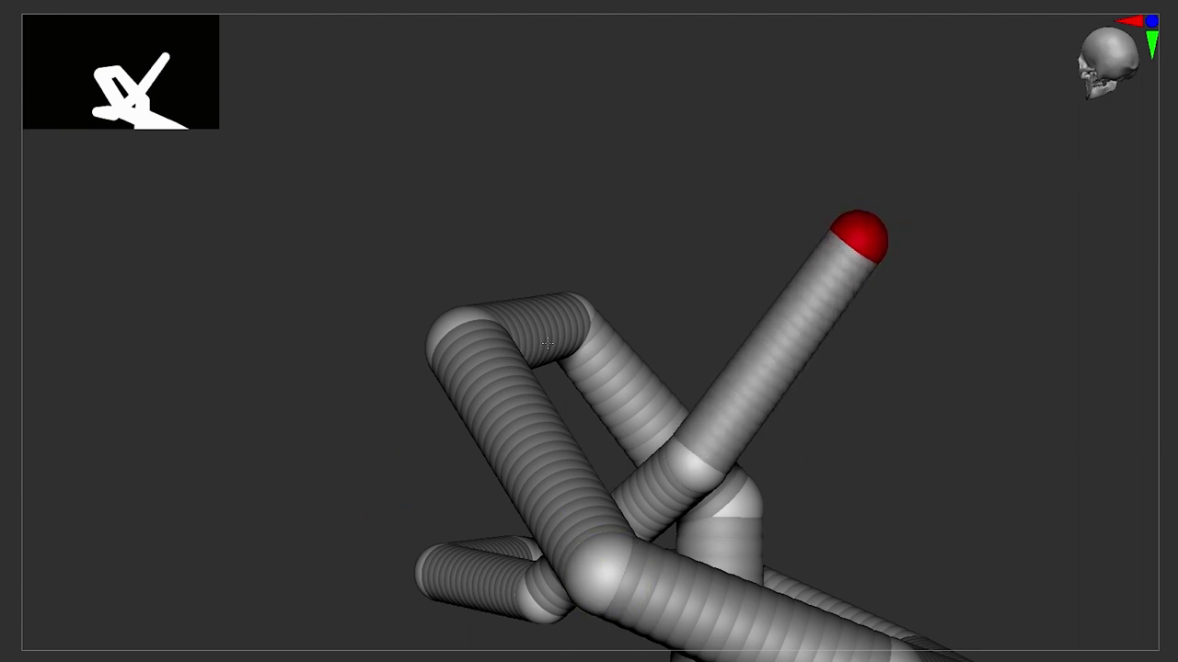
mouse_move(861, 237)
mouse_down()
mouse_move(888, 241)
mouse_move(957, 370)
mouse_move(938, 359)
mouse_move(996, 360)
mouse_move(736, 402)
mouse_up()
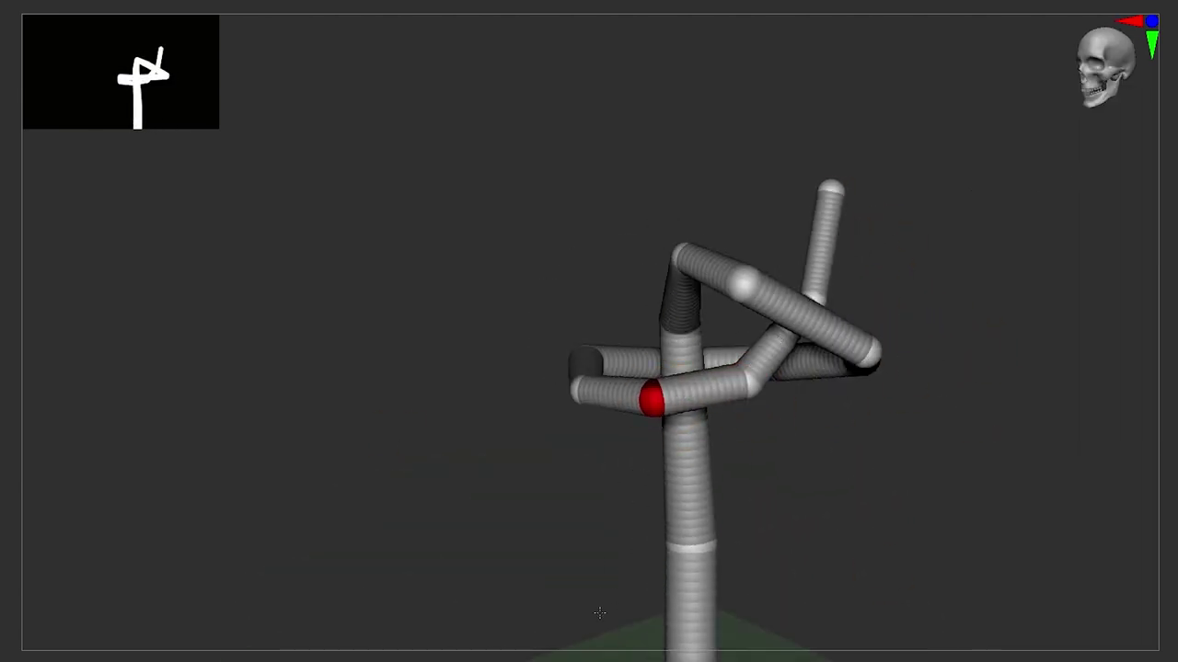
drag(599, 613, 549, 418)
drag(425, 454, 483, 278)
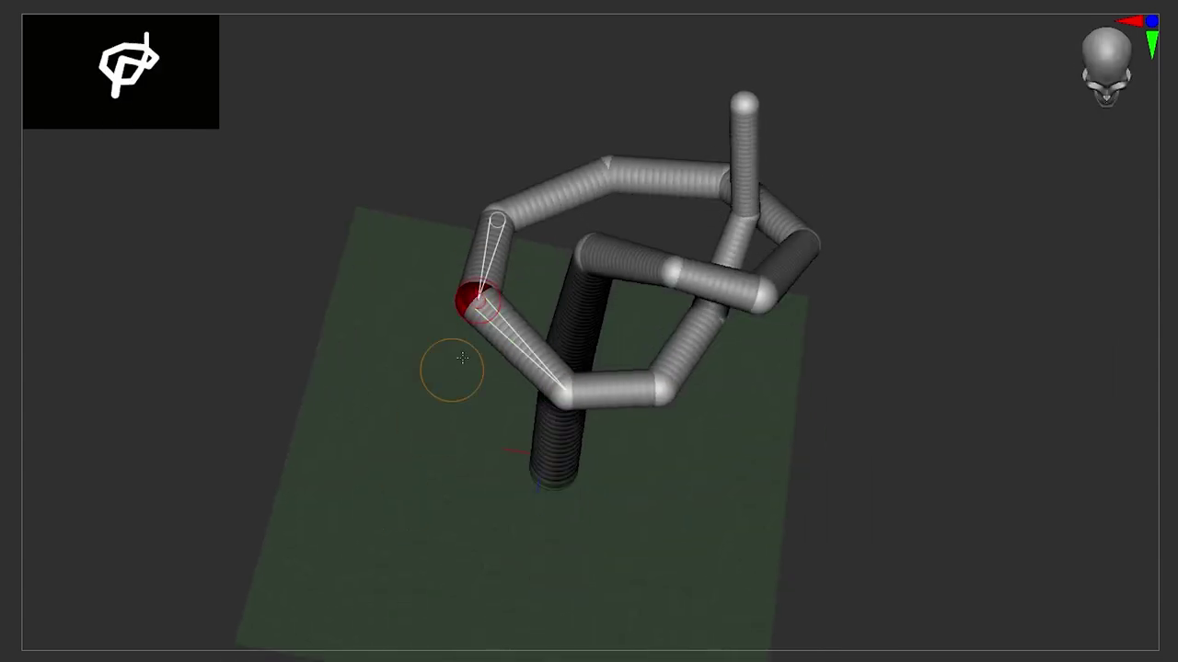
mouse_move(710, 523)
mouse_down()
mouse_move(846, 226)
mouse_move(920, 318)
mouse_move(816, 196)
mouse_move(841, 98)
mouse_move(828, 323)
mouse_up()
scroll(736, 376, up, 3)
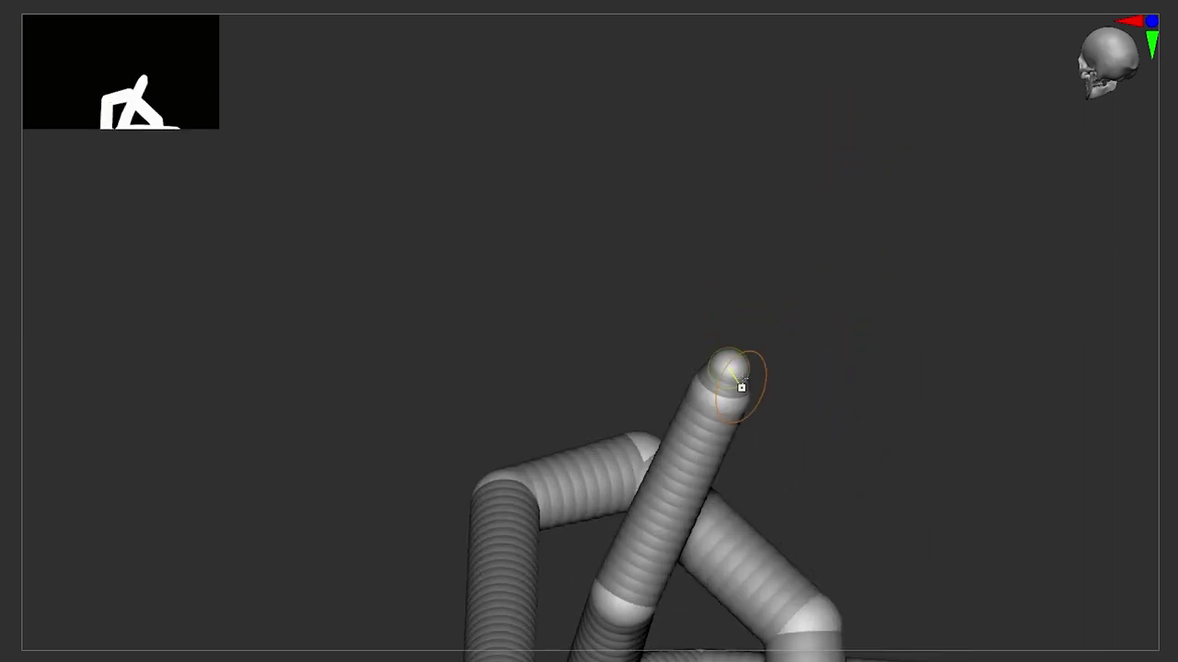
drag(759, 300, 736, 378)
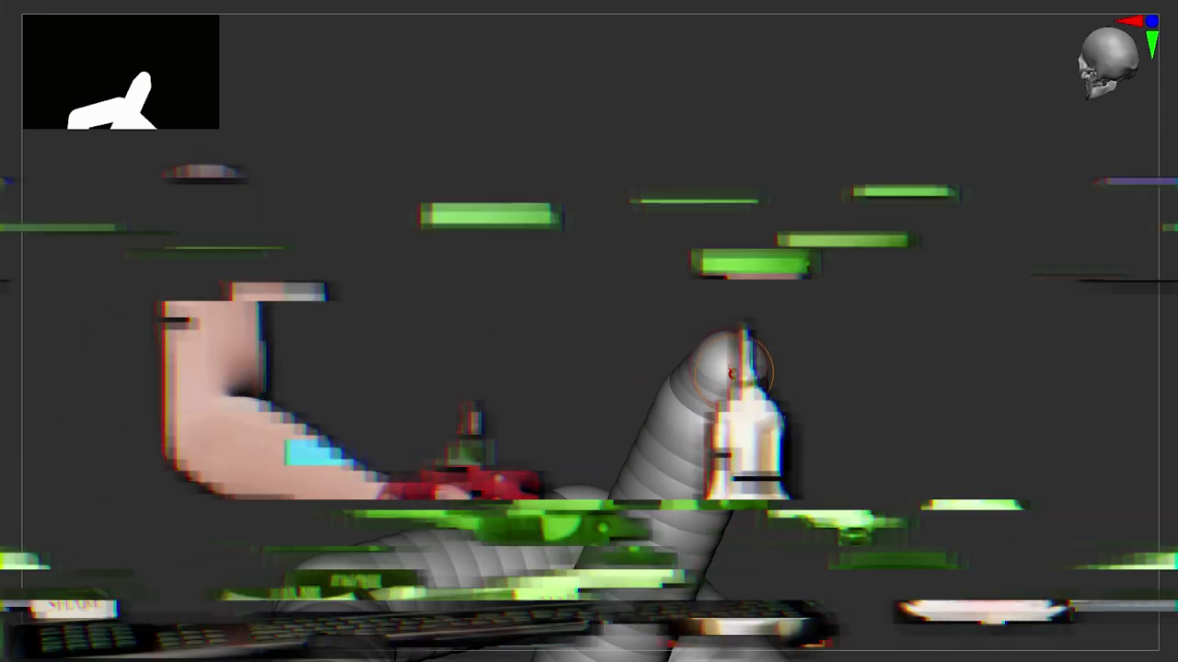
mouse_move(794, 146)
mouse_down()
mouse_move(819, 231)
mouse_move(786, 355)
mouse_move(644, 471)
mouse_up()
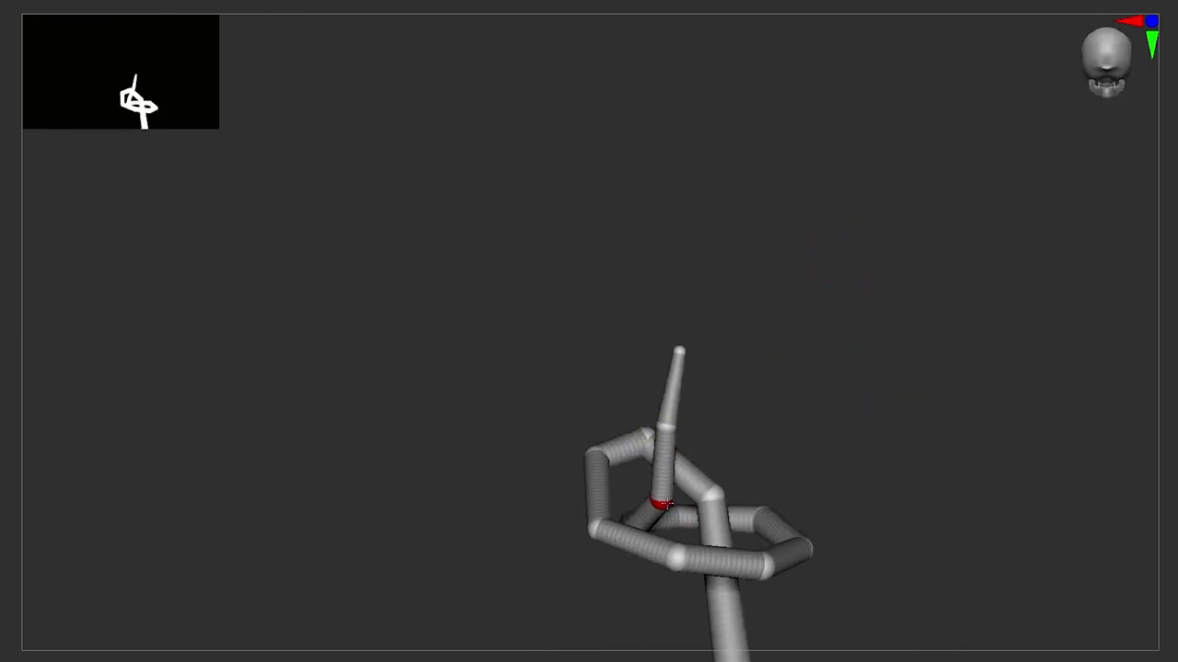
- Drag the top ZSphere up to straighten the free end into a vertical strand
drag(676, 431, 682, 351)
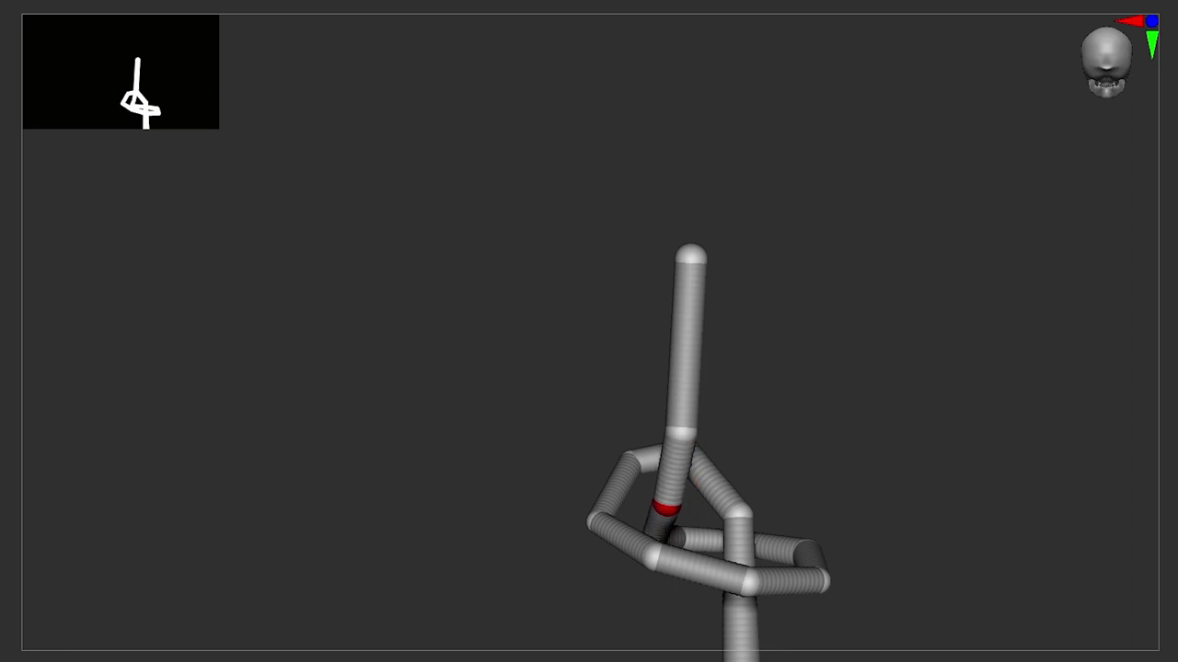
mouse_move(781, 447)
mouse_down()
mouse_move(822, 447)
mouse_move(834, 371)
mouse_move(820, 413)
mouse_move(781, 405)
mouse_move(765, 523)
mouse_move(705, 515)
mouse_up()
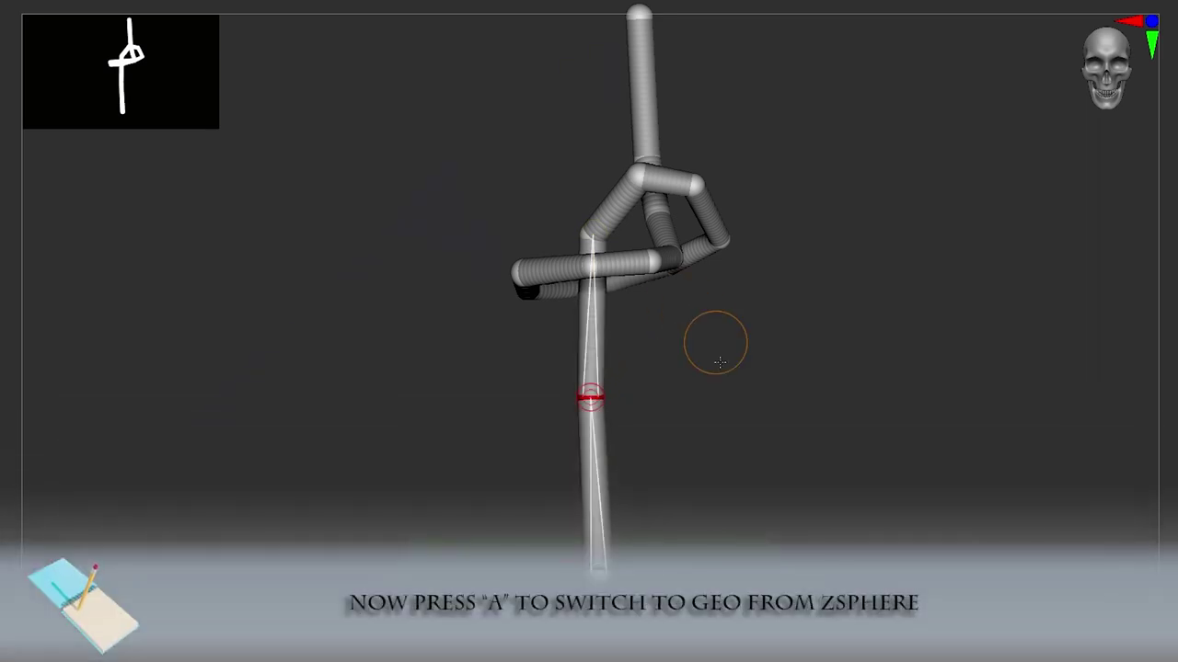
- Preview the knot as an adaptive skin with A and convert it into a polygon tube mesh
mouse_move(714, 341)
mouse_down()
mouse_move(742, 399)
mouse_move(722, 473)
mouse_move(750, 481)
mouse_up()
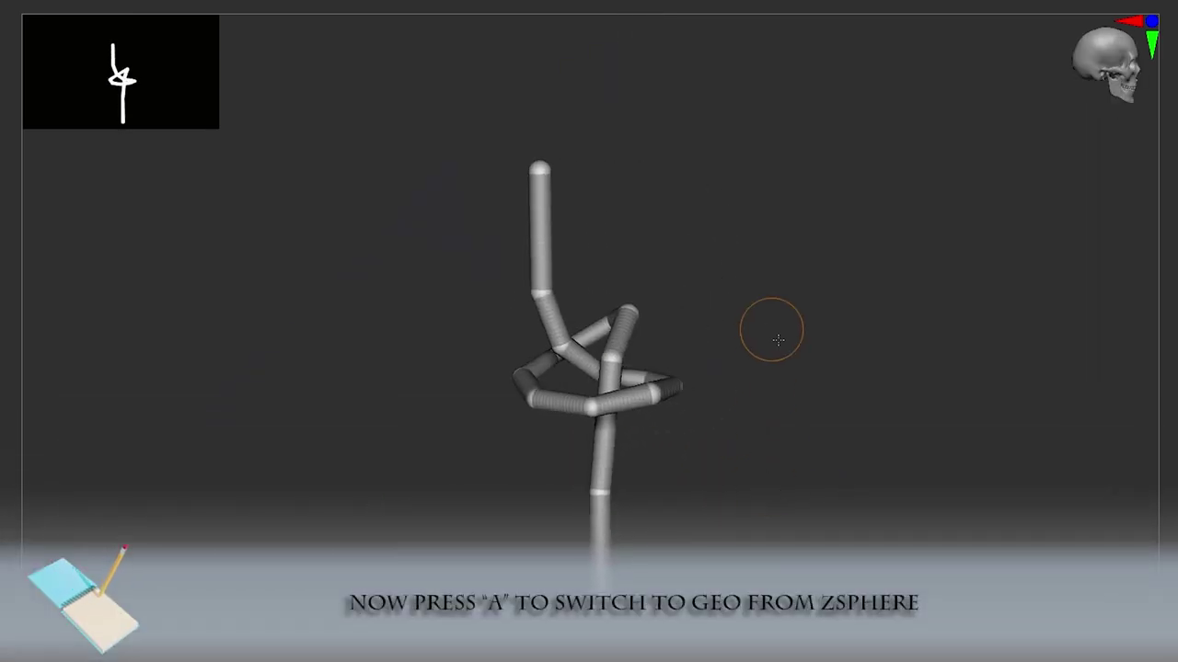
key(a)
mouse_move(598, 337)
mouse_down()
mouse_move(733, 452)
mouse_move(759, 357)
mouse_up()
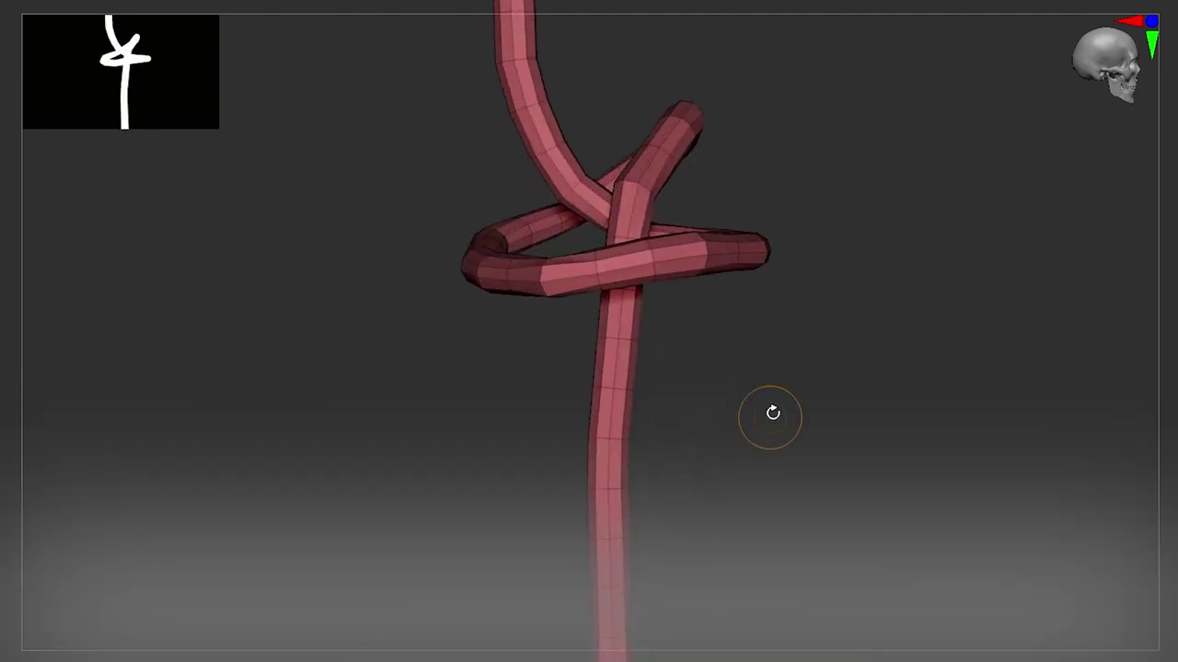
mouse_move(770, 519)
mouse_down()
mouse_move(769, 501)
mouse_move(707, 559)
mouse_move(716, 446)
mouse_up()
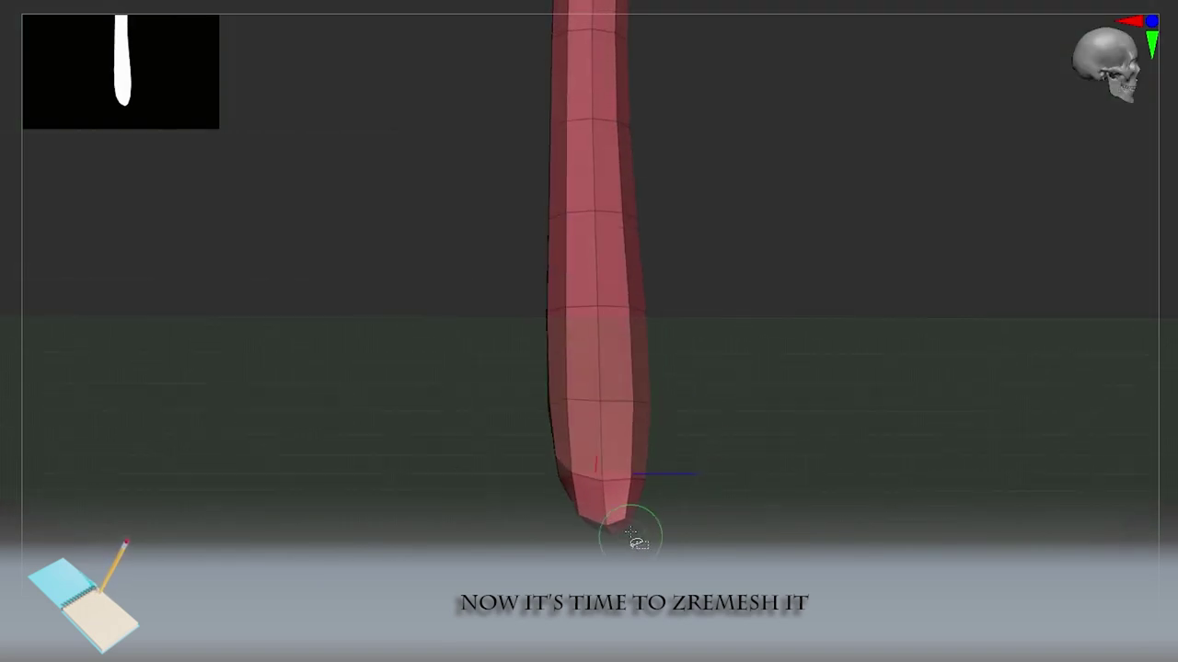
- Orbit around the skinned knot tube, viewing it in perspective and from above
mouse_move(632, 558)
mouse_down()
mouse_move(779, 478)
mouse_move(688, 522)
mouse_up()
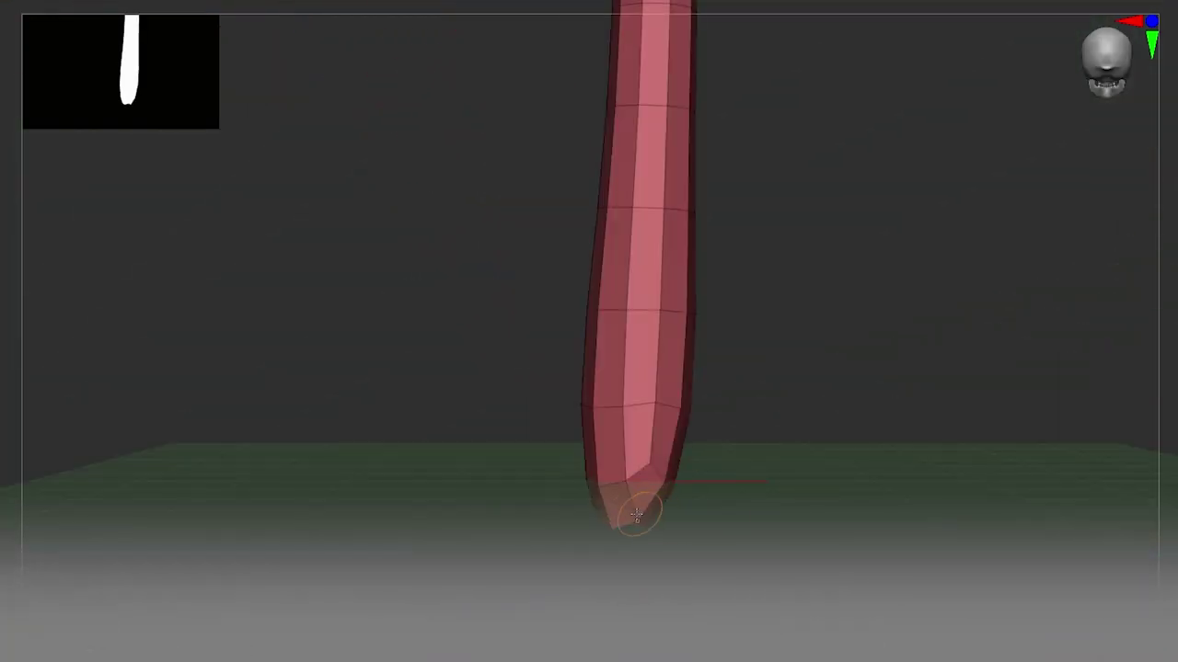
mouse_move(640, 558)
mouse_down()
mouse_move(606, 535)
mouse_move(699, 340)
mouse_move(781, 494)
mouse_move(767, 407)
mouse_move(769, 488)
mouse_up()
mouse_move(719, 422)
mouse_down()
mouse_move(727, 465)
mouse_move(767, 297)
mouse_move(749, 439)
mouse_move(540, 570)
mouse_up()
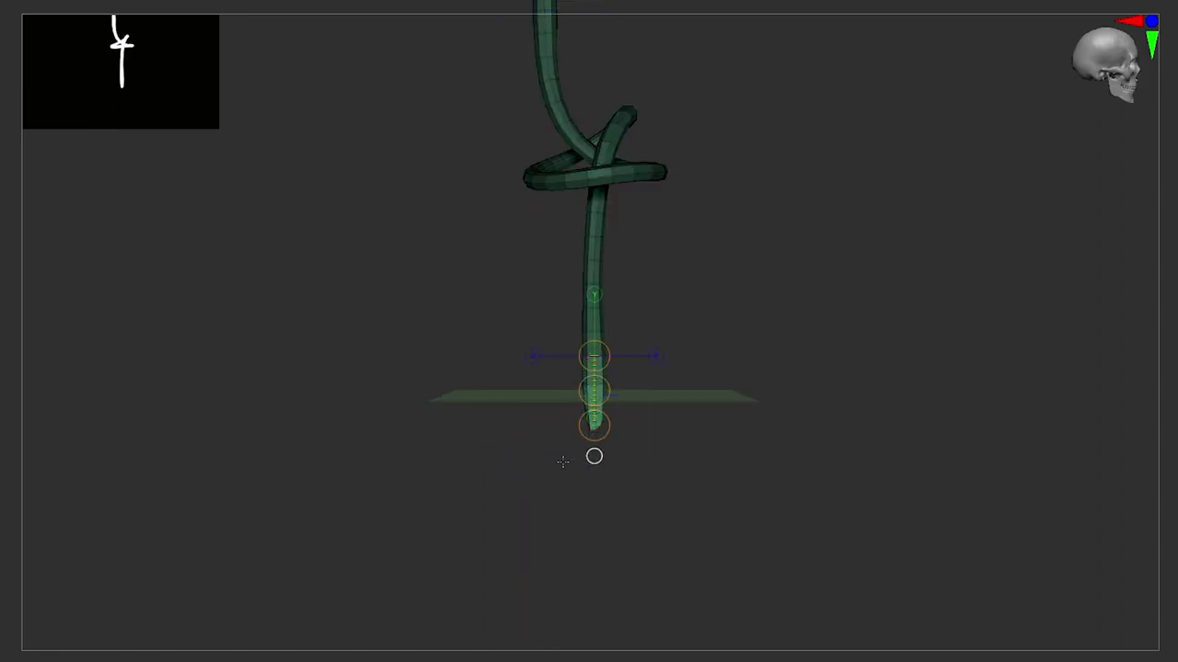
- Clear the mask from the knot mesh and select the ZModeler brush (B, Z, M)
mouse_move(601, 462)
mouse_down()
mouse_move(631, 481)
mouse_move(508, 481)
mouse_up()
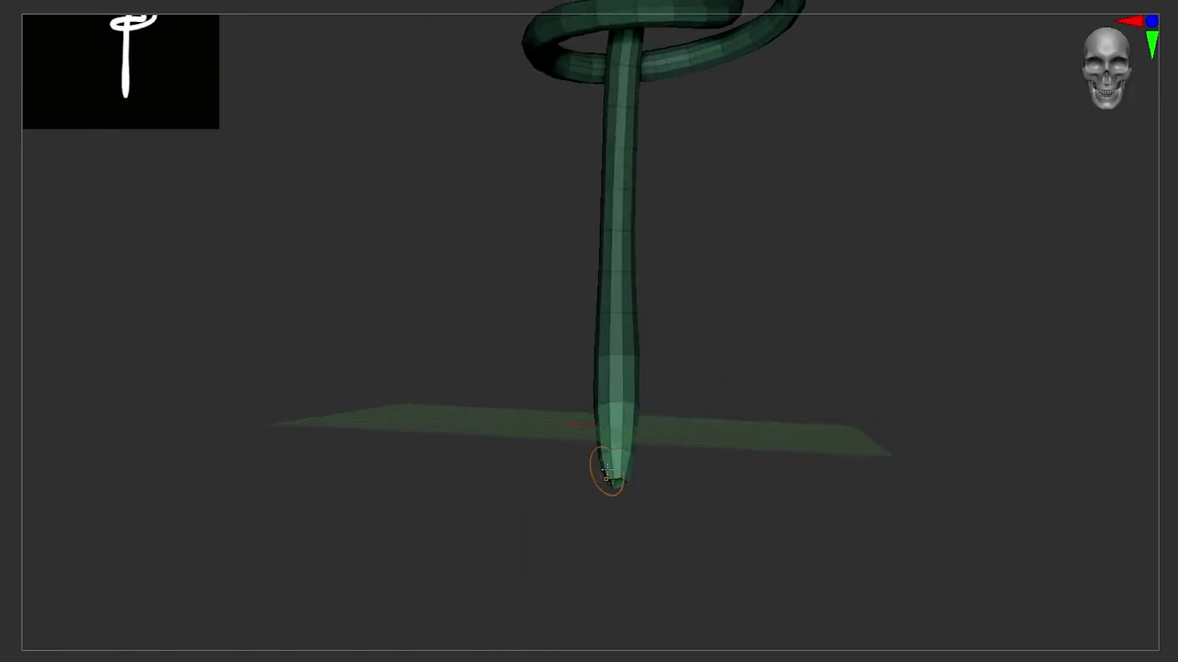
mouse_move(249, 429)
ctrl+mouse_down()
mouse_move(192, 421)
mouse_move(368, 419)
ctrl+mouse_up()
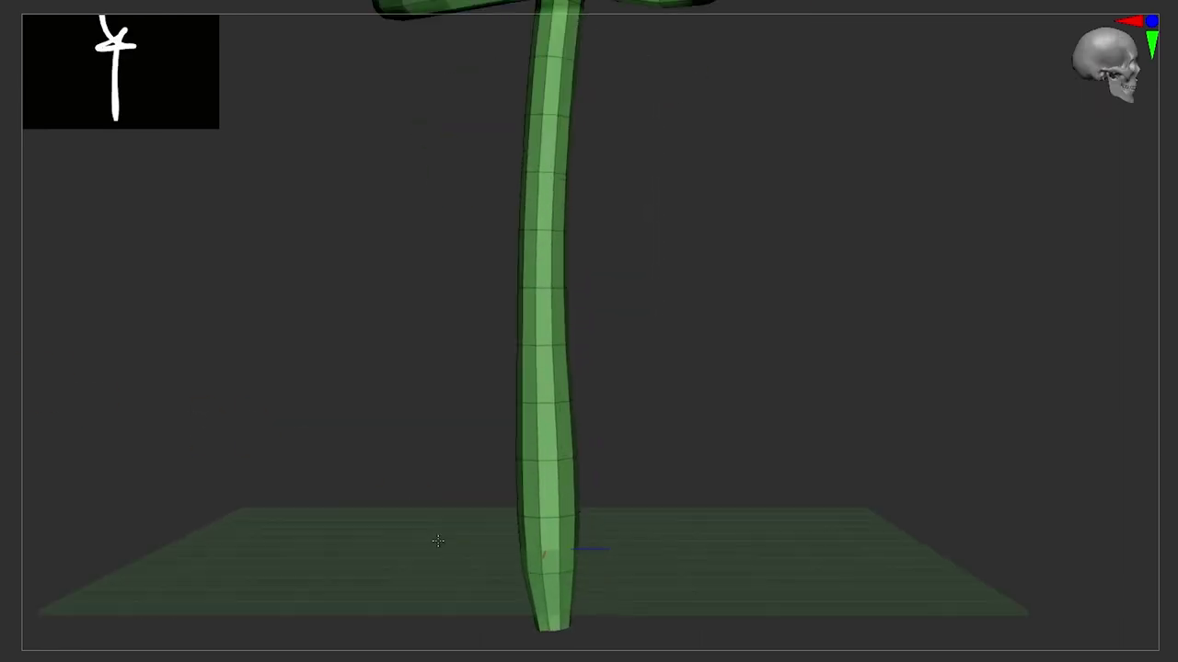
key(b)
key(z)
key(m)
click(499, 505)
- Set ZModeler's polygon action to Mask targeting Polygroup Inner, then reframe the twisted tube
key(space)
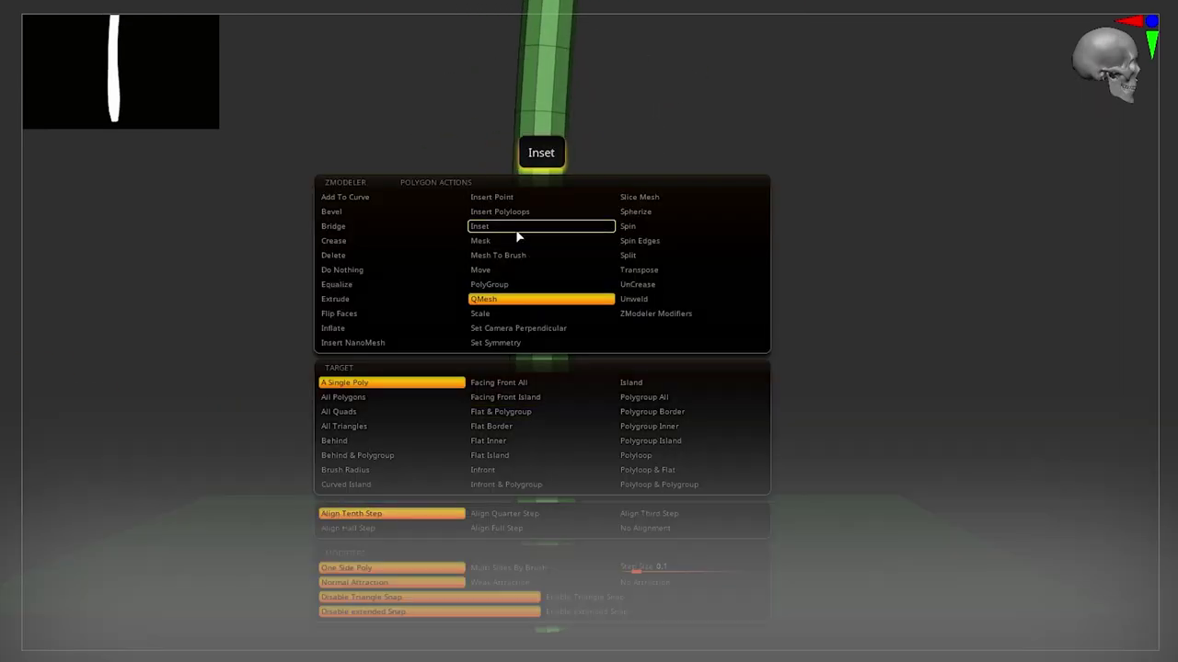
click(515, 240)
click(666, 428)
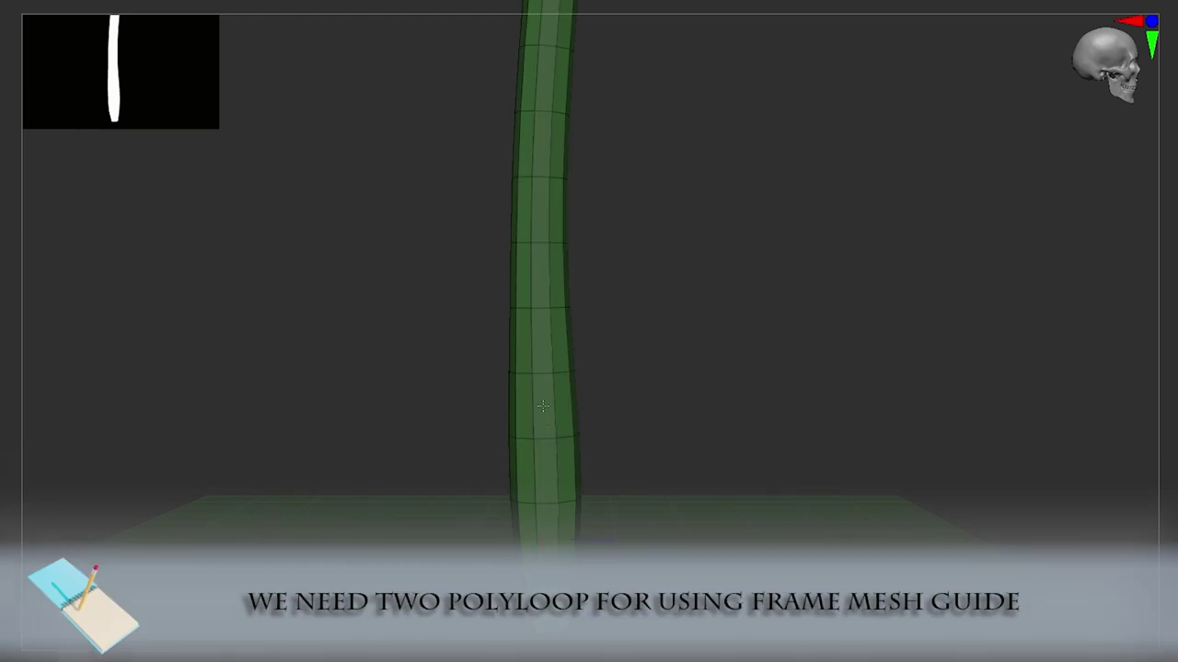
drag(675, 409, 651, 419)
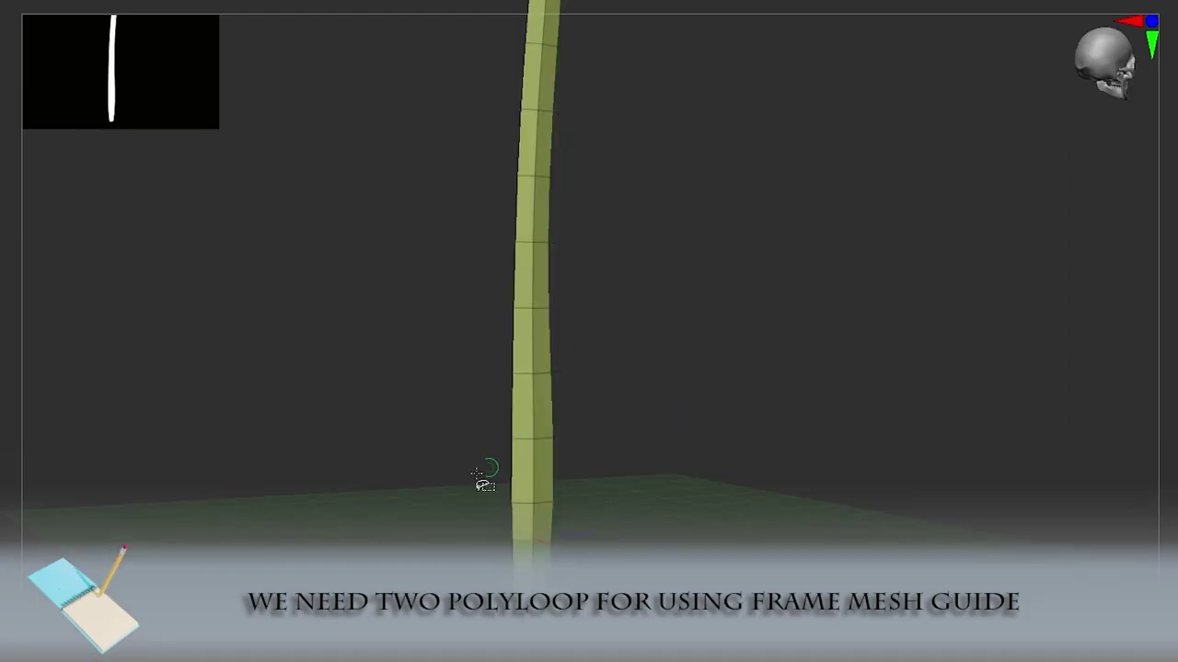
mouse_move(479, 474)
mouse_down()
mouse_move(389, 441)
mouse_move(365, 523)
mouse_move(249, 475)
mouse_up()
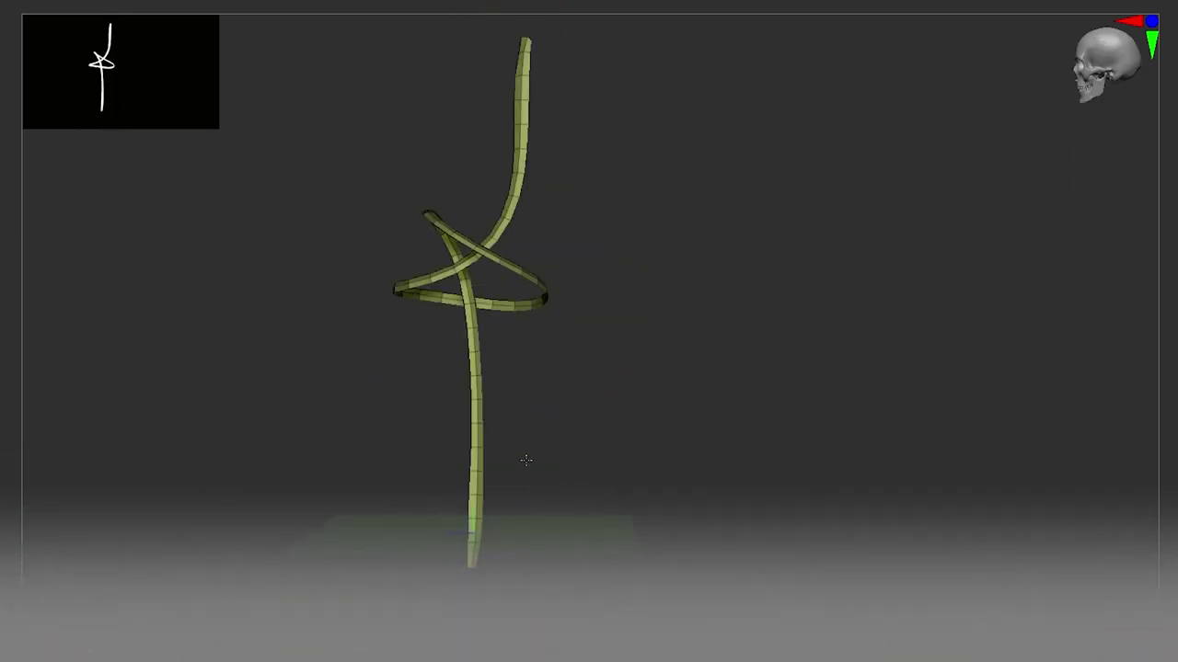
mouse_move(525, 460)
alt+mouse_down()
mouse_move(457, 534)
mouse_move(546, 521)
mouse_move(555, 448)
alt+mouse_up()
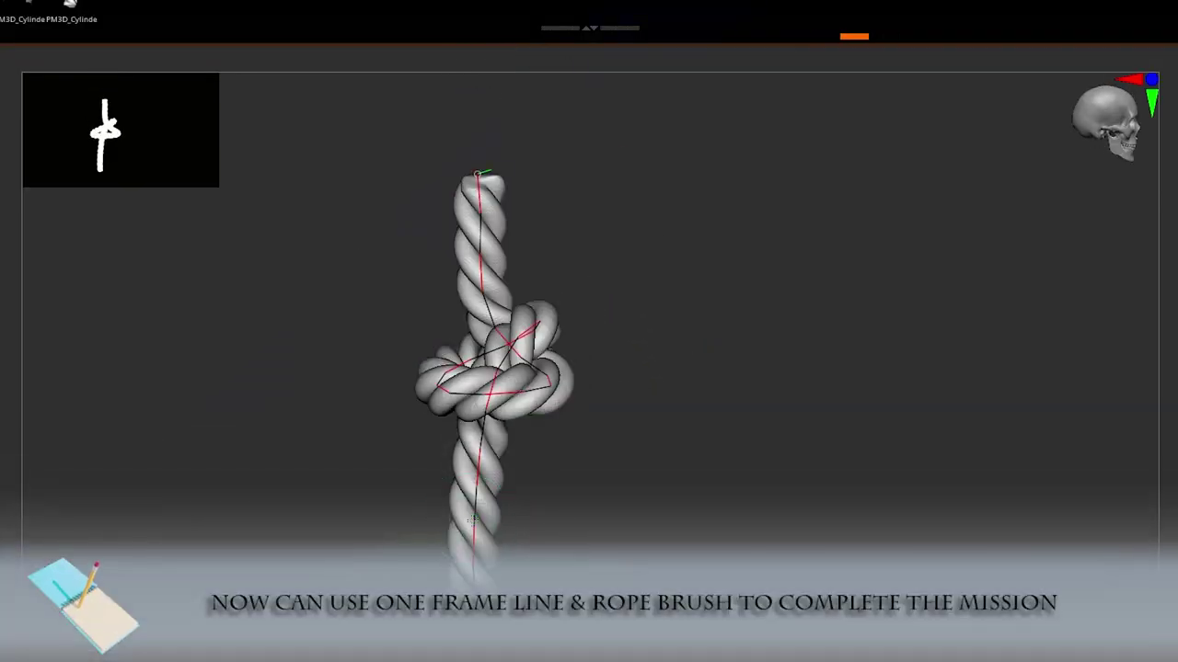
drag(558, 530, 598, 497)
drag(595, 444, 624, 497)
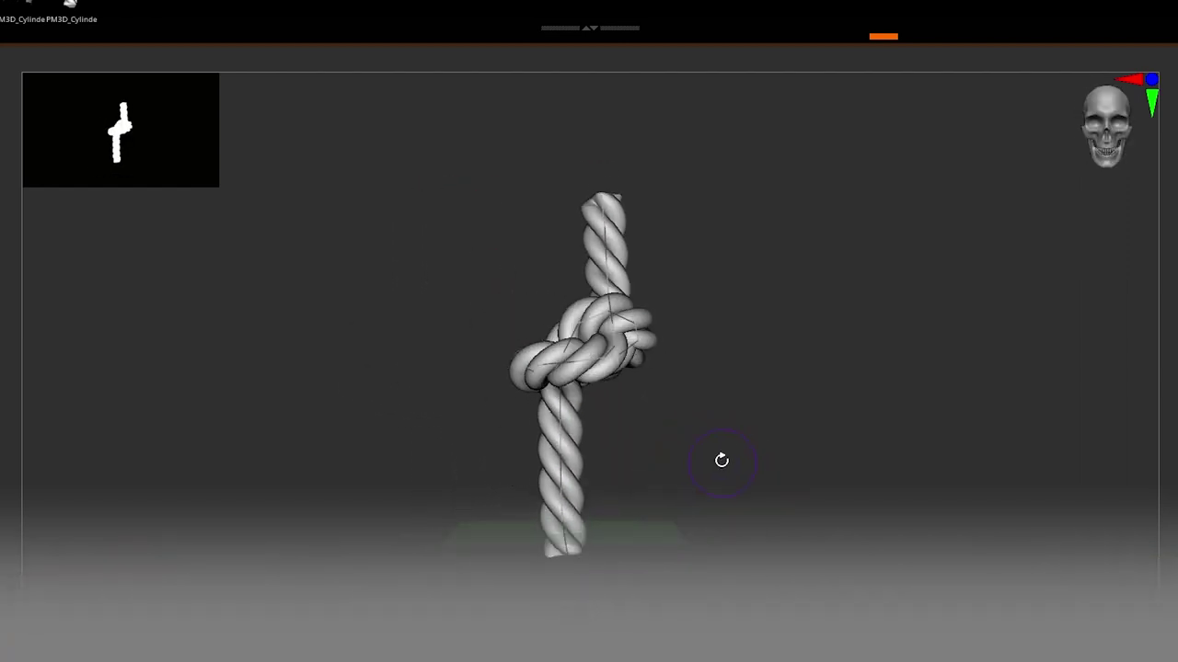
drag(722, 460, 788, 486)
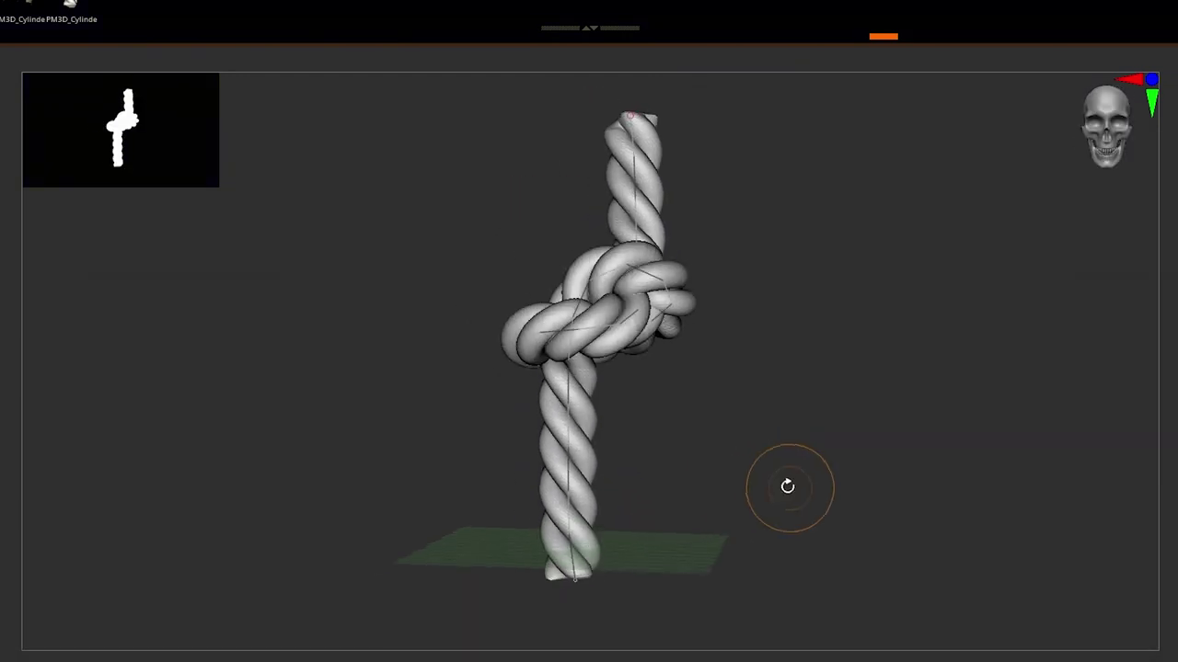
drag(731, 453, 763, 442)
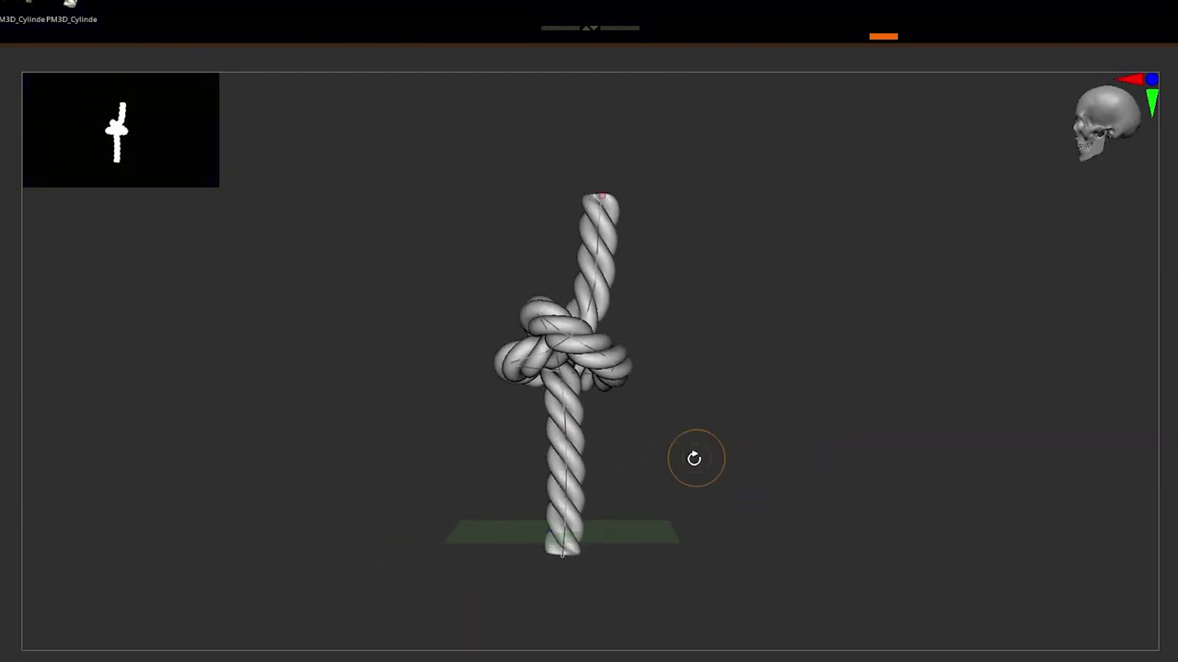